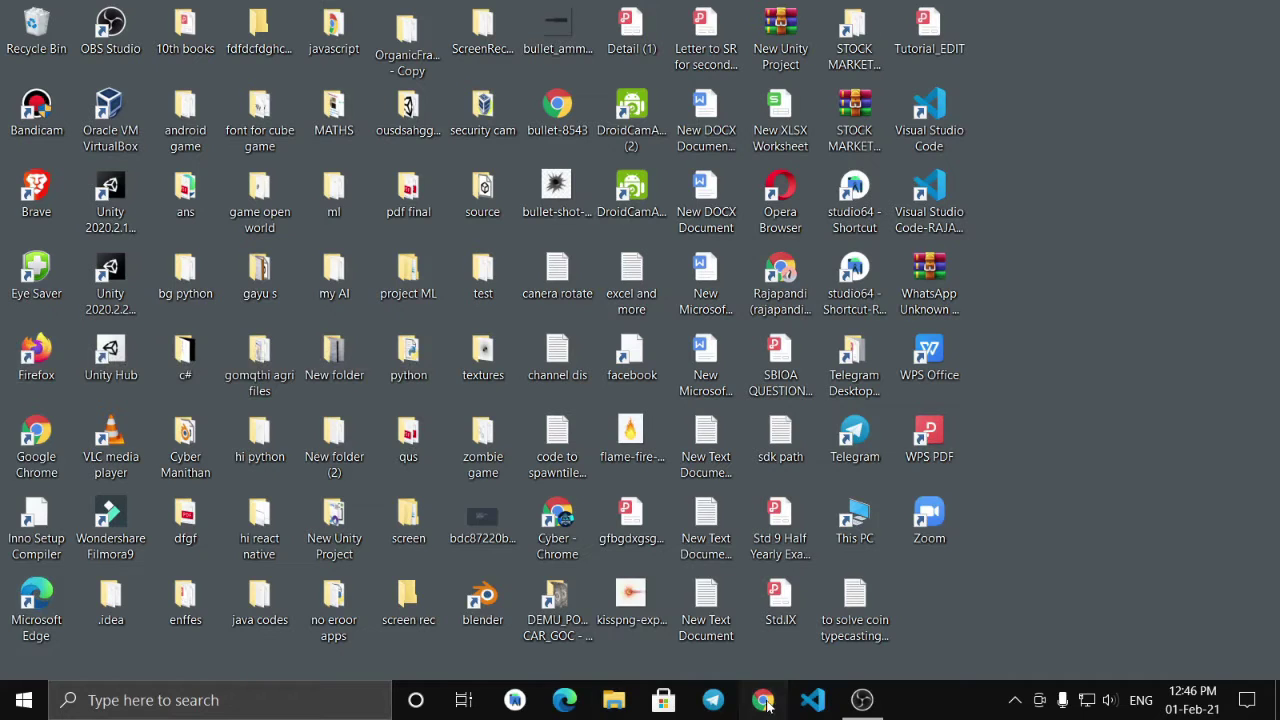
# Step: Search Google for 'unity' in Chrome and open the official unity.com result
pyautogui.click(763, 700)
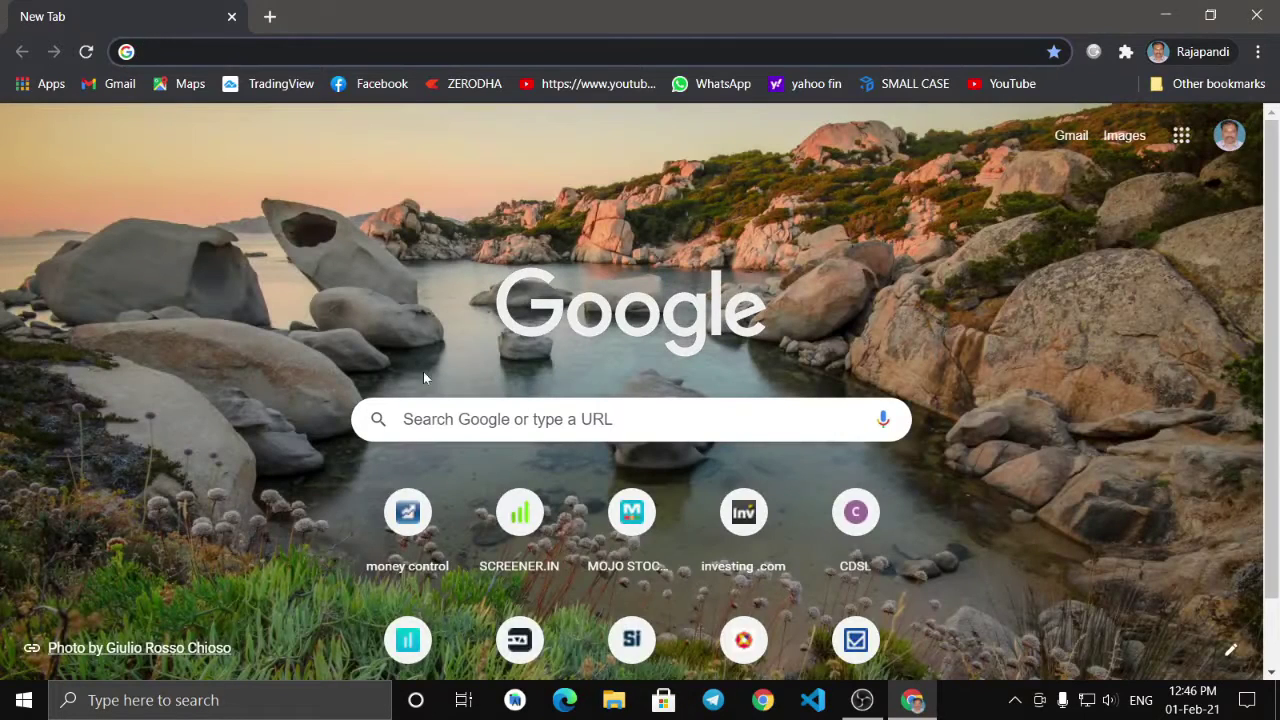
pyautogui.click(425, 419)
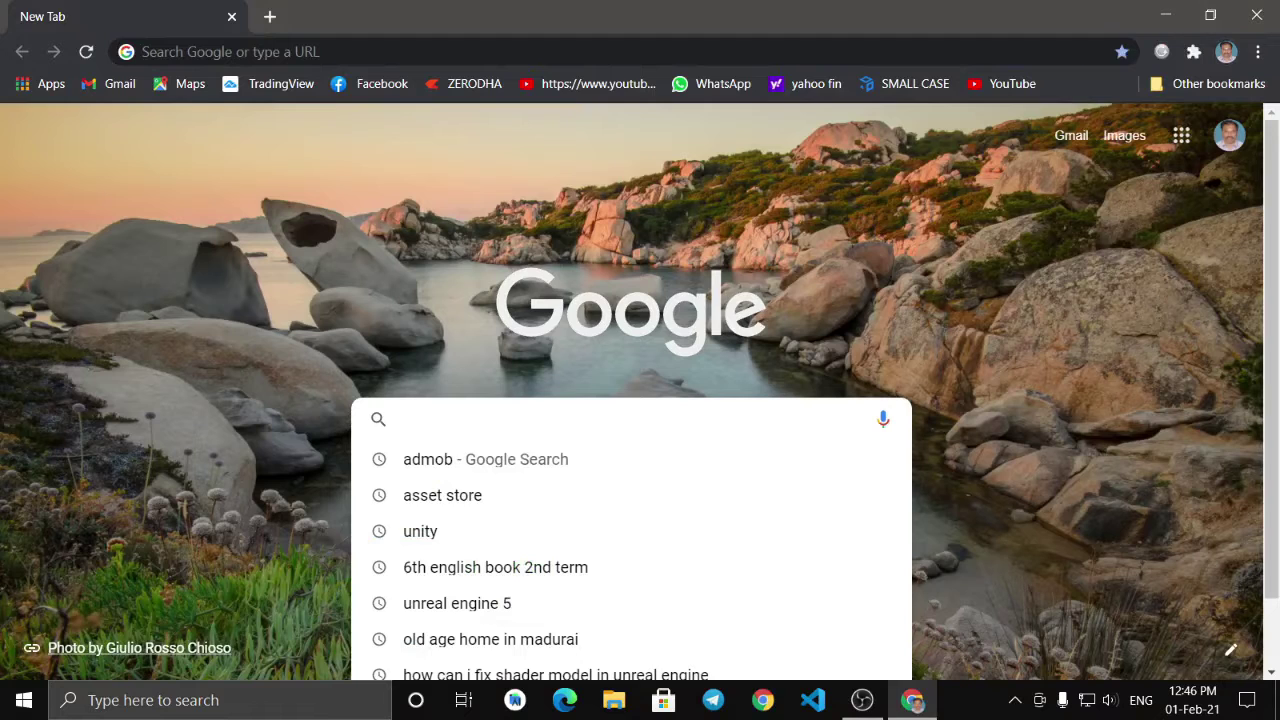
pyautogui.write('unity')
pyautogui.press('Return')
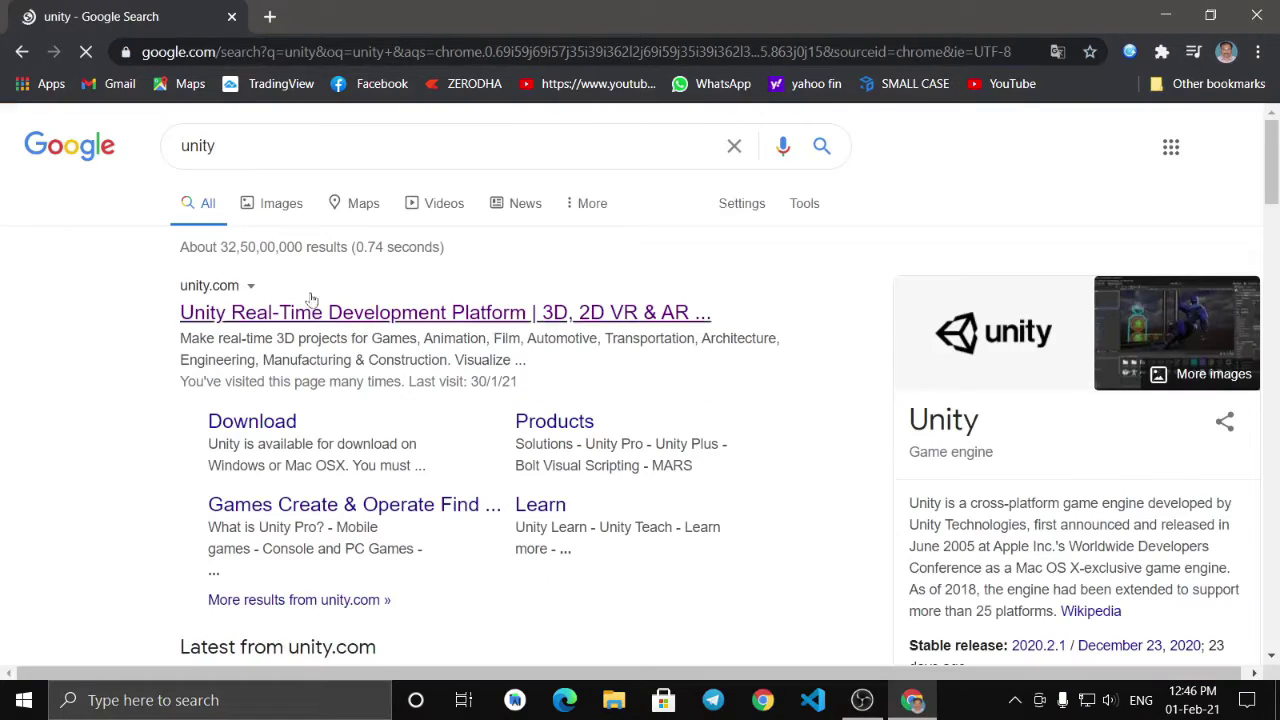
pyautogui.click(337, 314)
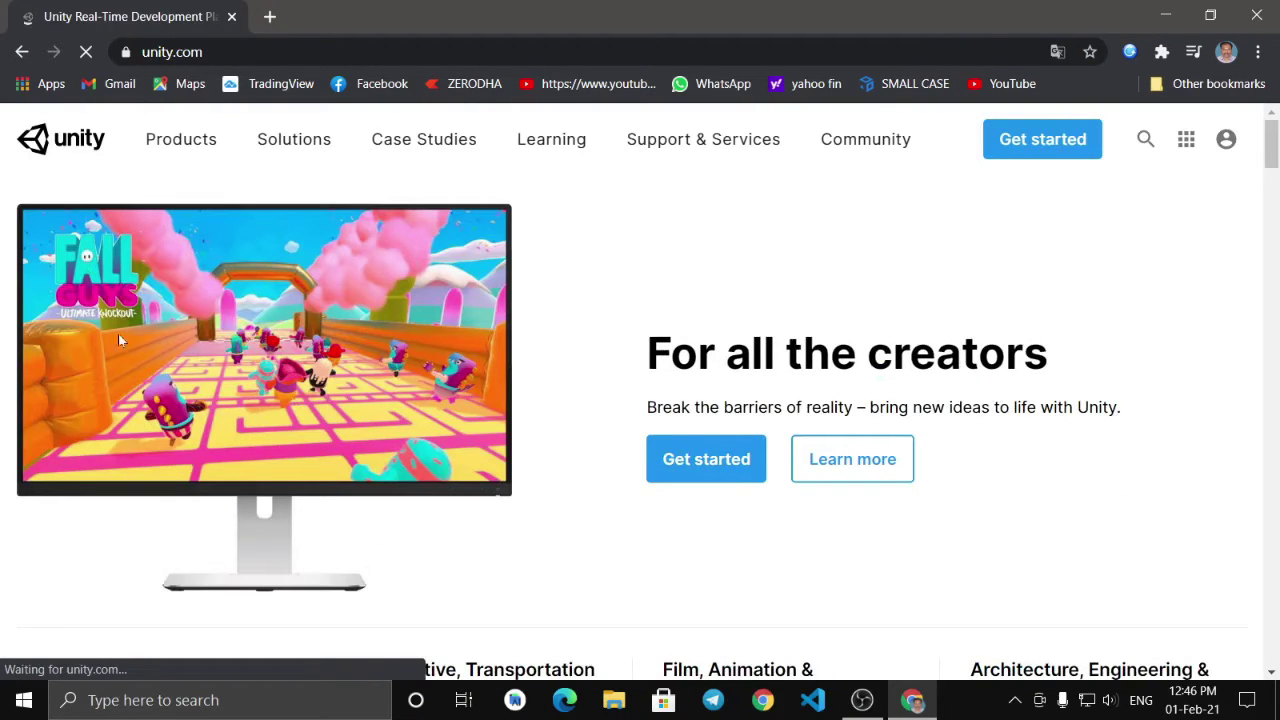
# Step: Scroll the Unity homepage and go to the Plans and pricing page
pyautogui.scroll(-2, 466, 374)
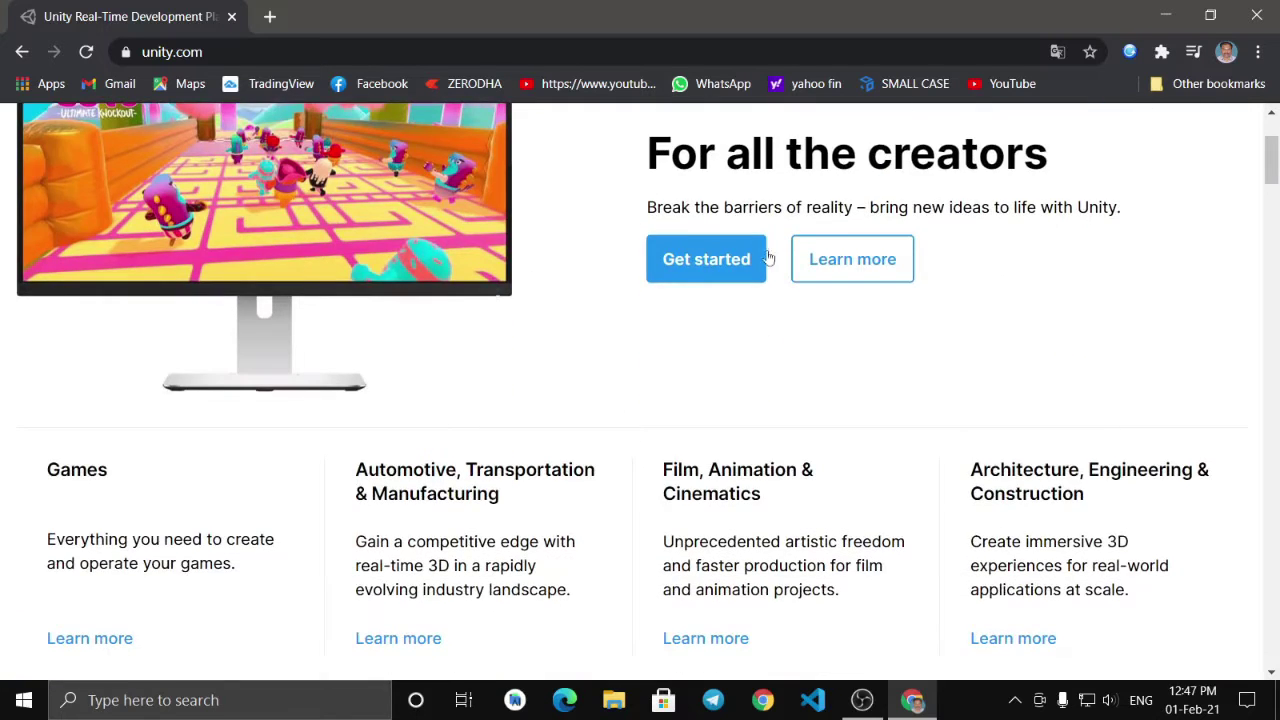
pyautogui.scroll(-5, 700, 331)
pyautogui.scroll(6, 700, 331)
pyautogui.click(722, 352)
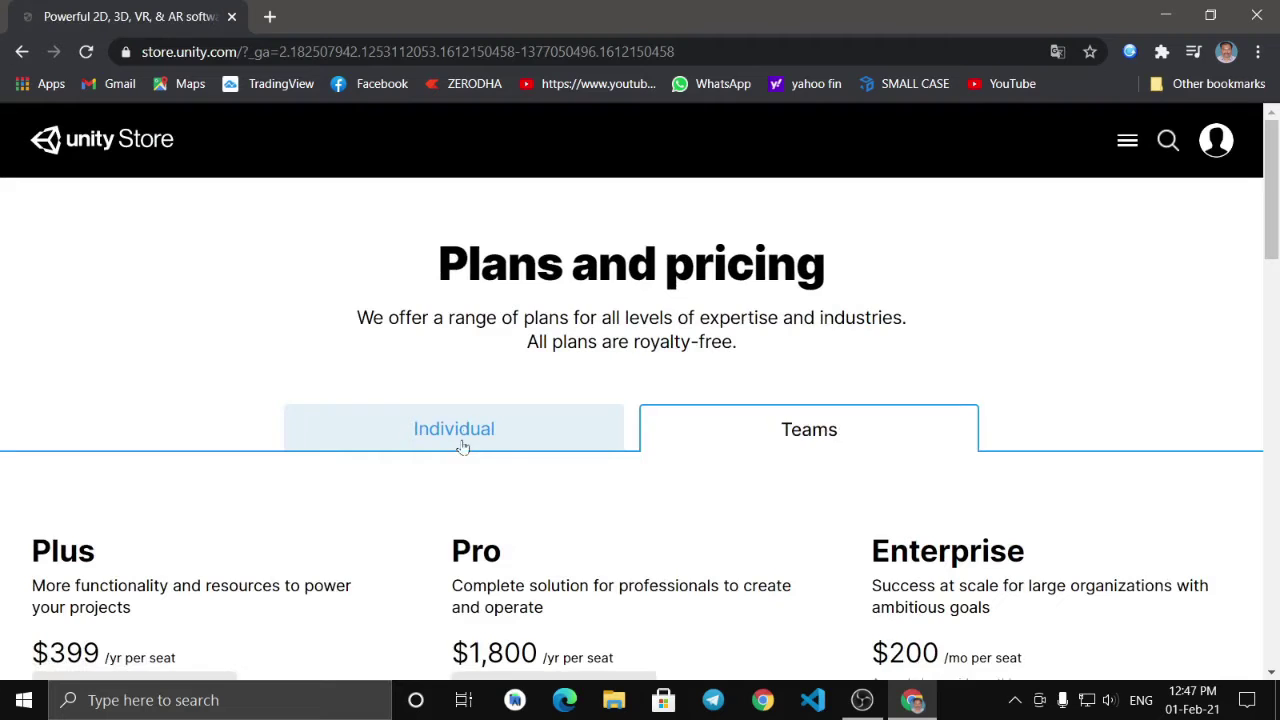
# Step: Compare the Individual Student and Personal plans with the Teams Plus, Pro and Enterprise plans
pyautogui.click(463, 447)
pyautogui.scroll(-3, 466, 434)
pyautogui.scroll(3, 767, 474)
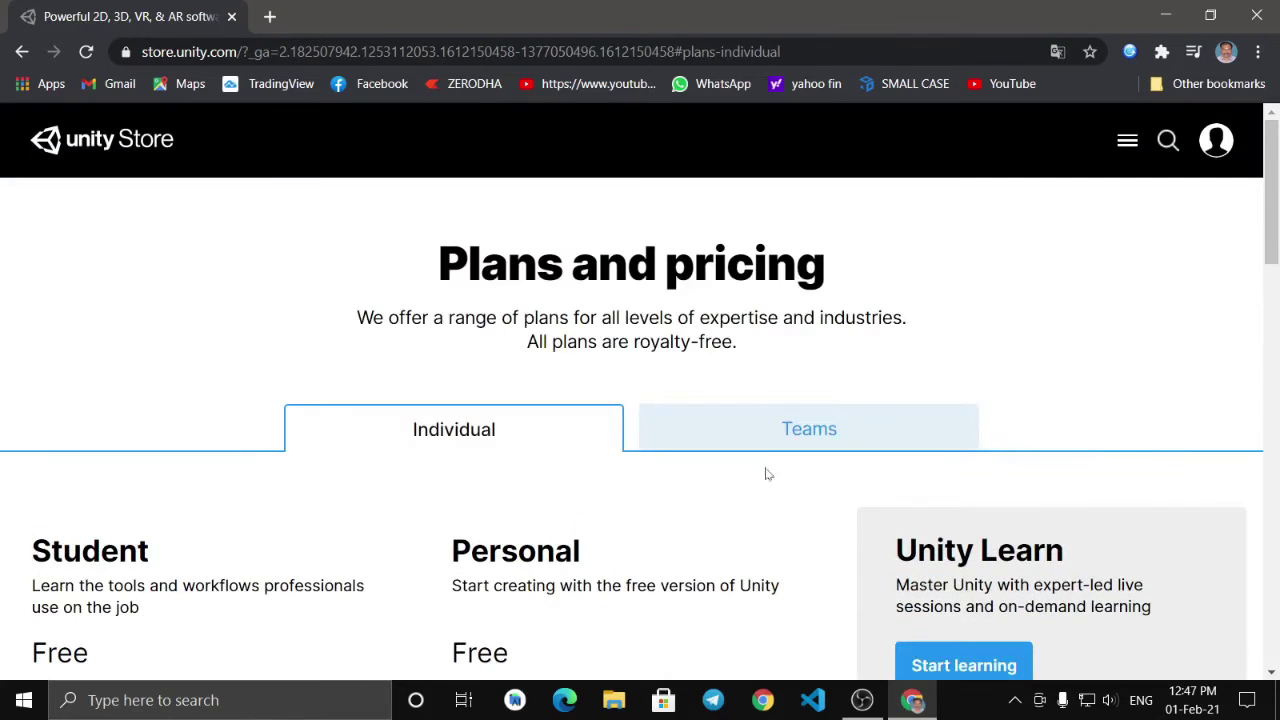
pyautogui.click(771, 420)
pyautogui.scroll(-1, 387, 333)
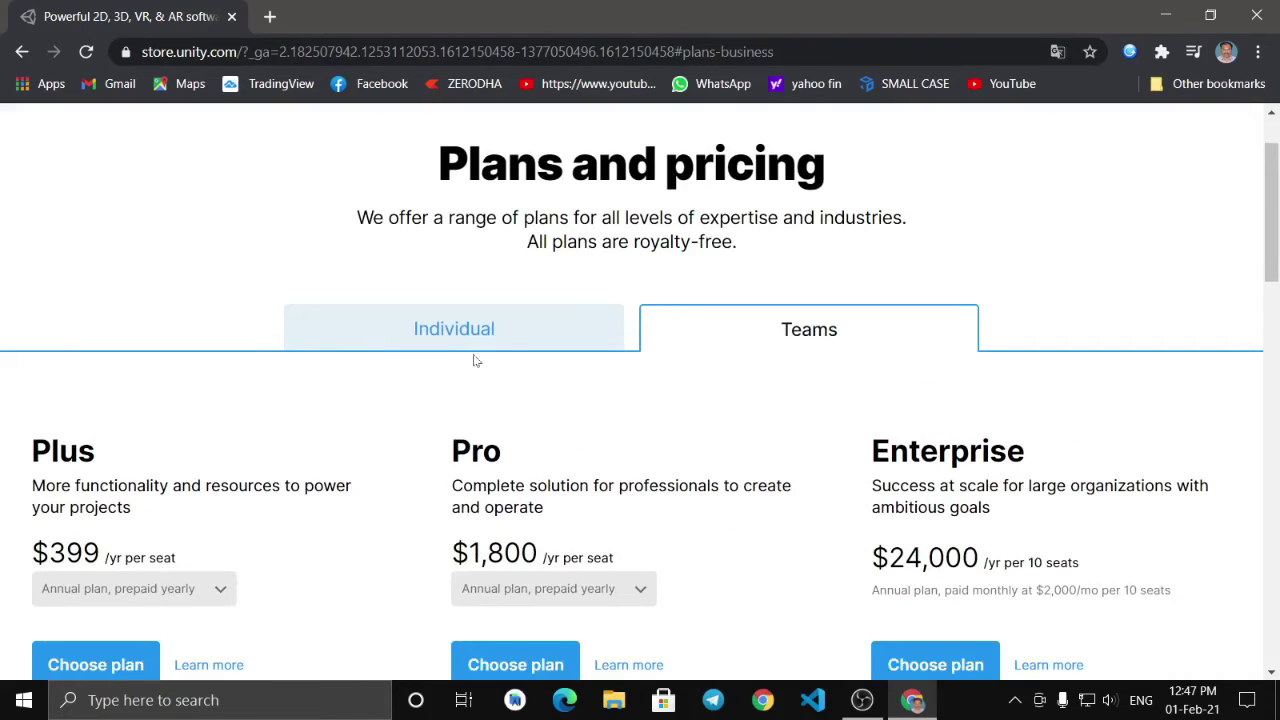
pyautogui.scroll(-2, 187, 546)
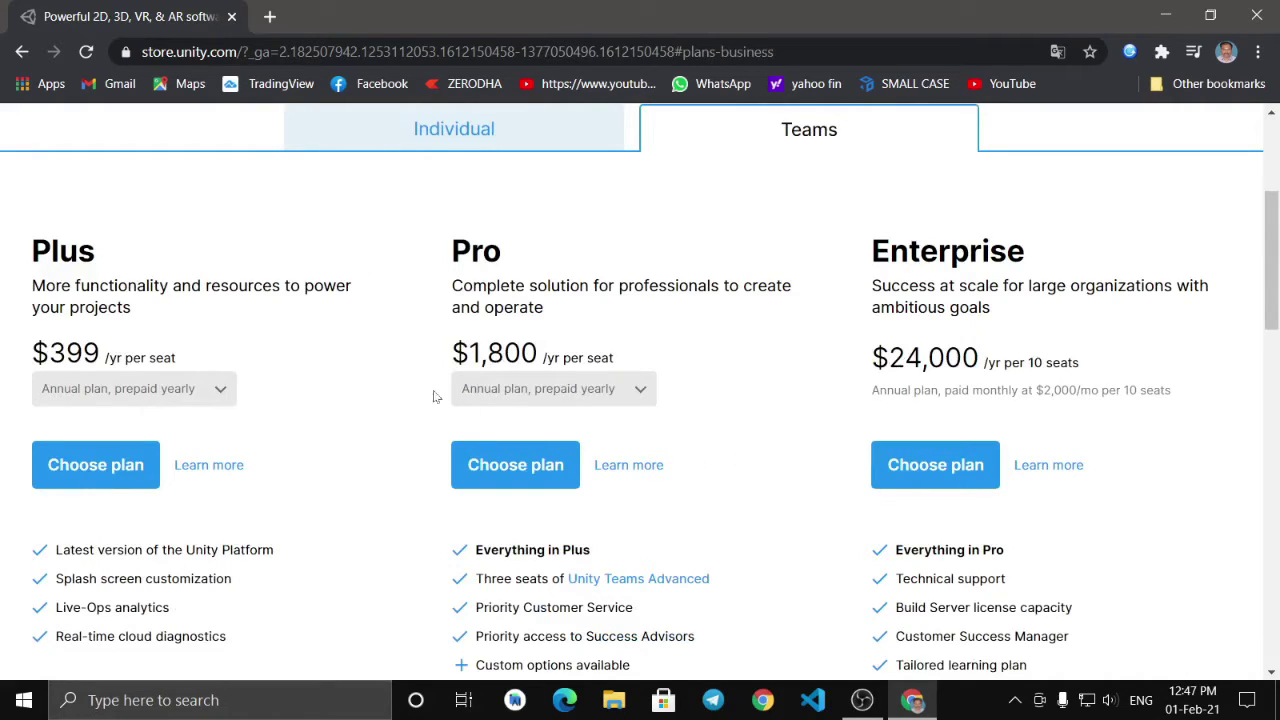
pyautogui.scroll(-2, 553, 430)
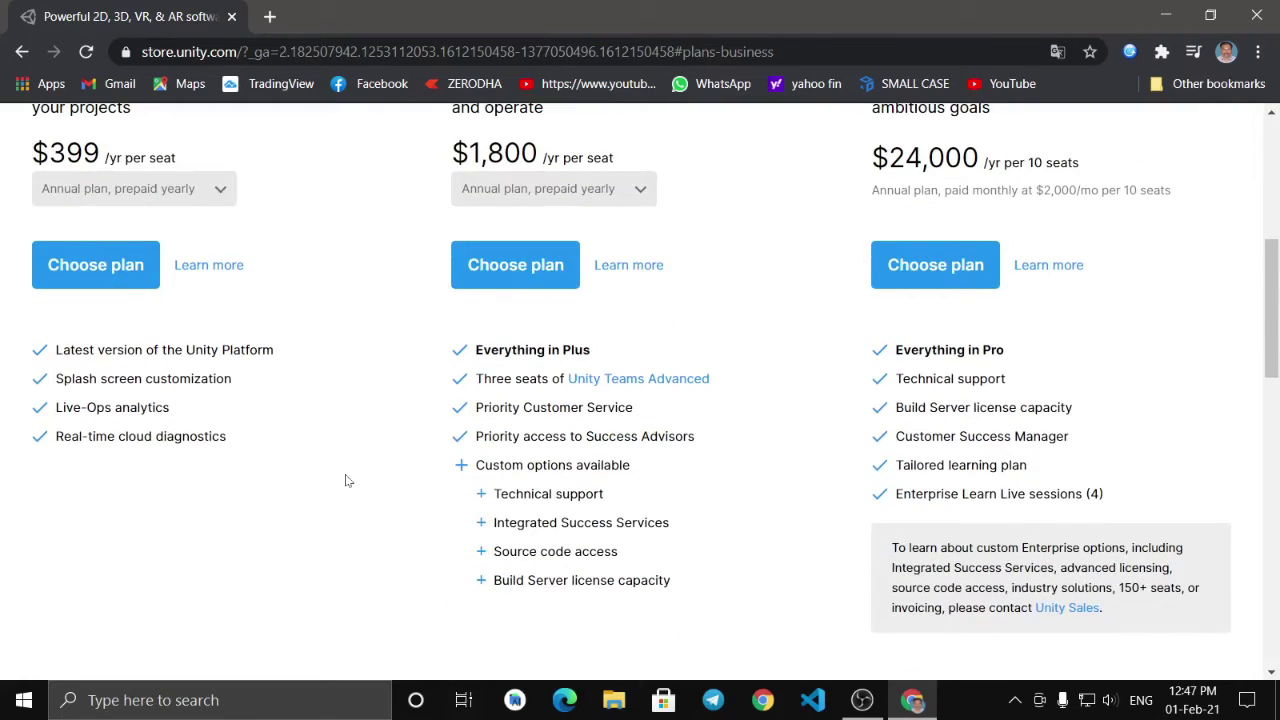
pyautogui.scroll(5, 348, 481)
# Step: Return to the Individual plans and highlight the Personal plan's eligibility requirement
pyautogui.click(429, 429)
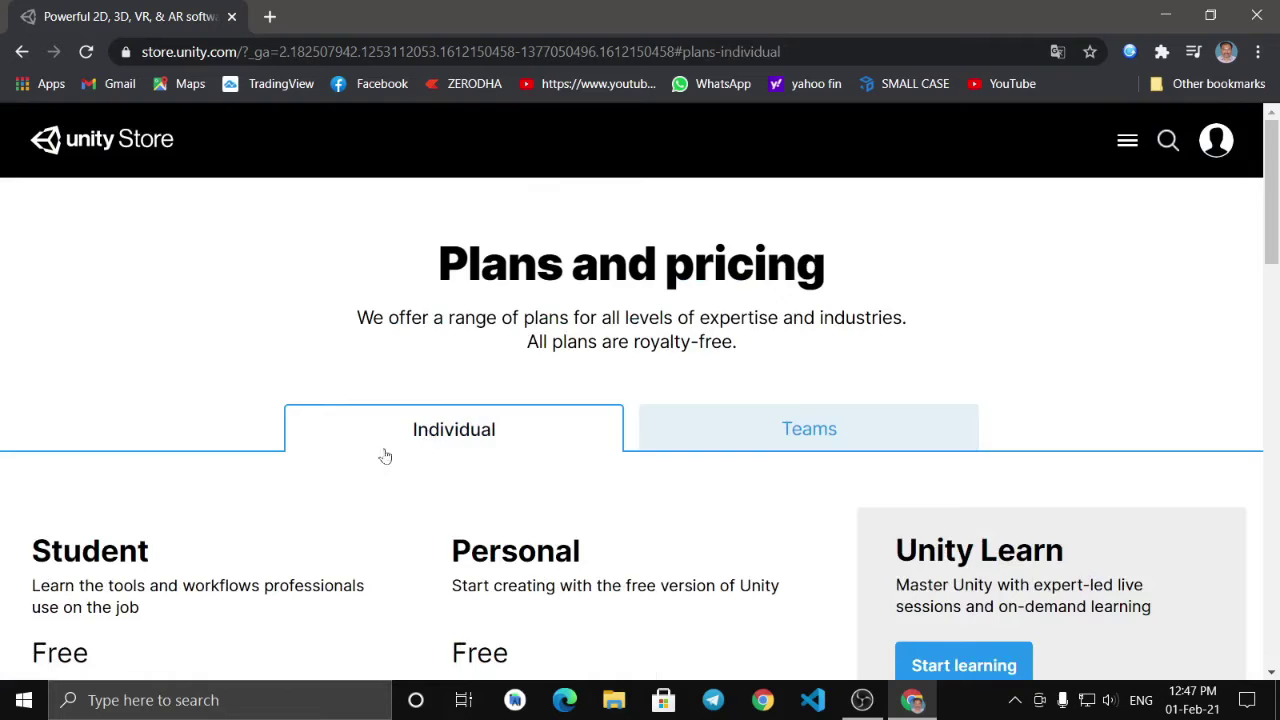
pyautogui.scroll(-2, 330, 490)
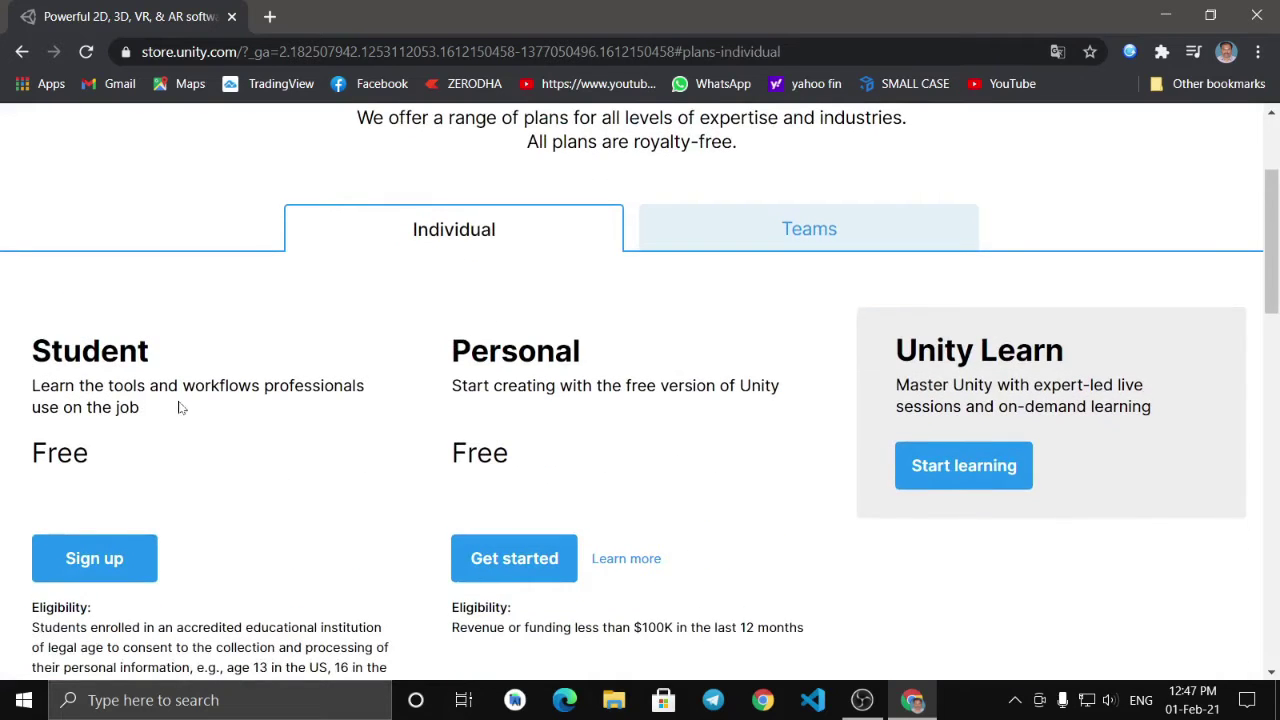
pyautogui.scroll(-2, 181, 408)
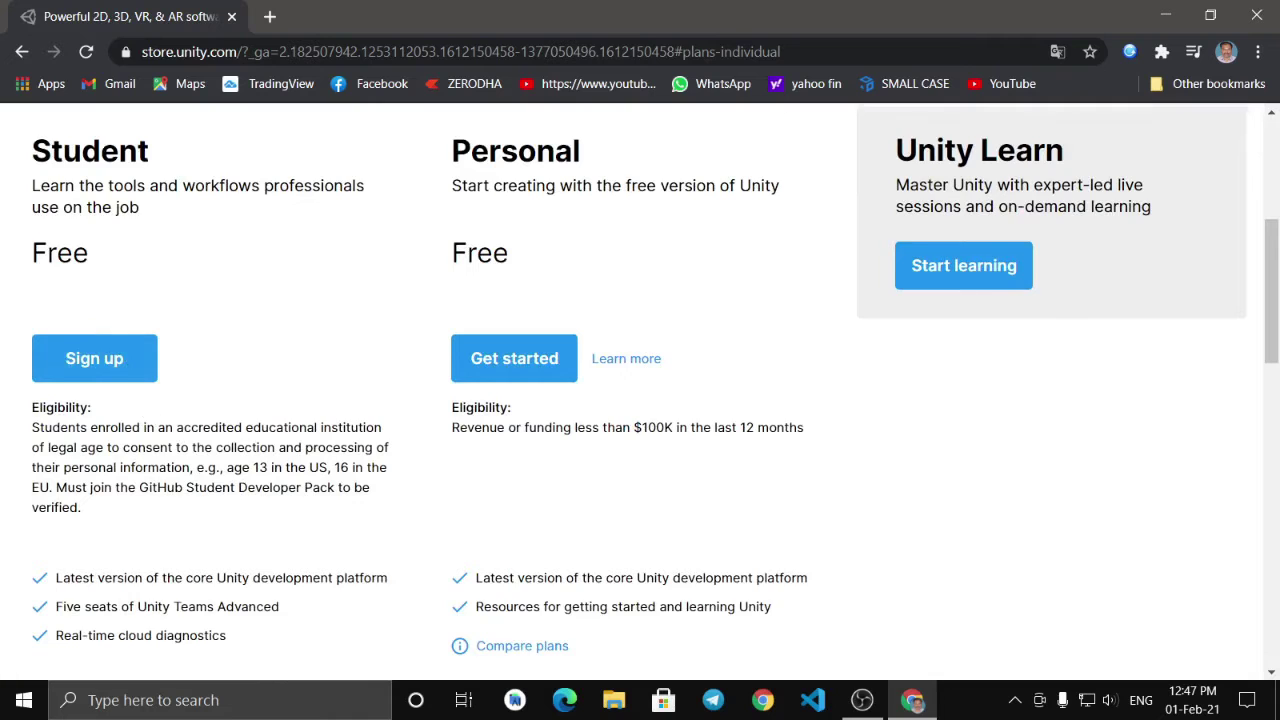
pyautogui.scroll(-1, 160, 451)
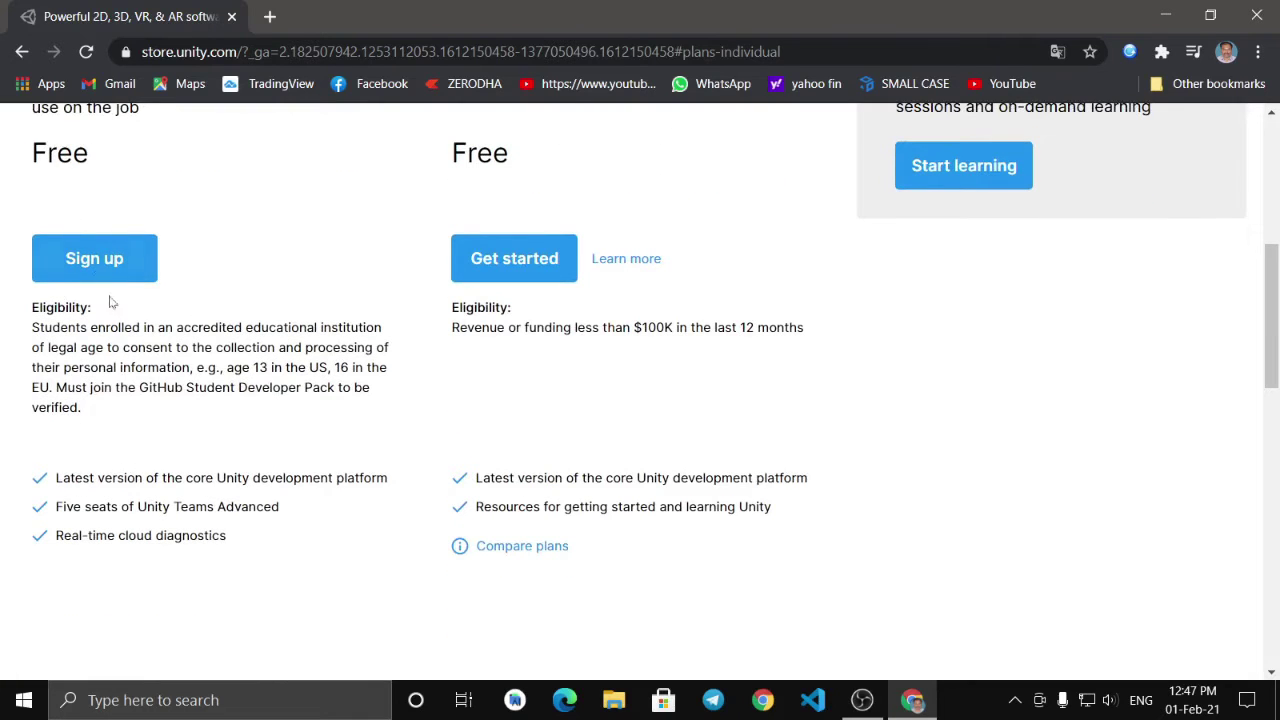
pyautogui.scroll(2, 88, 280)
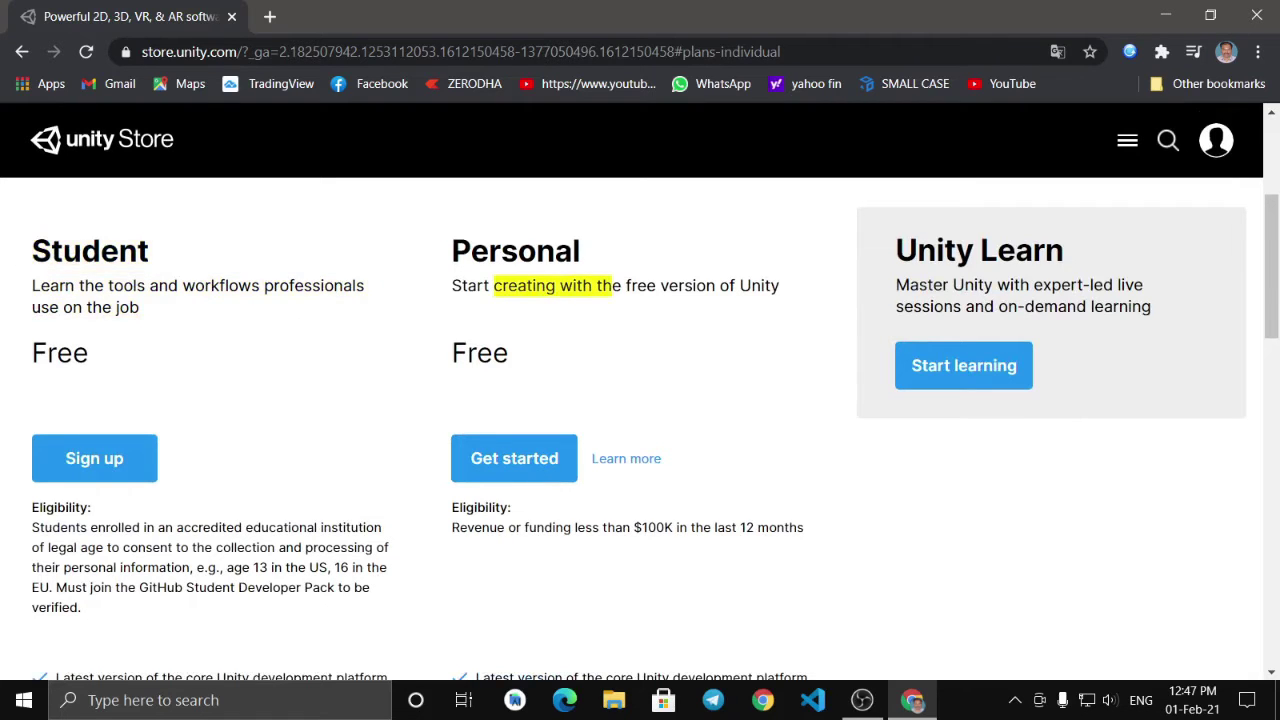
pyautogui.scroll(-3, 644, 469)
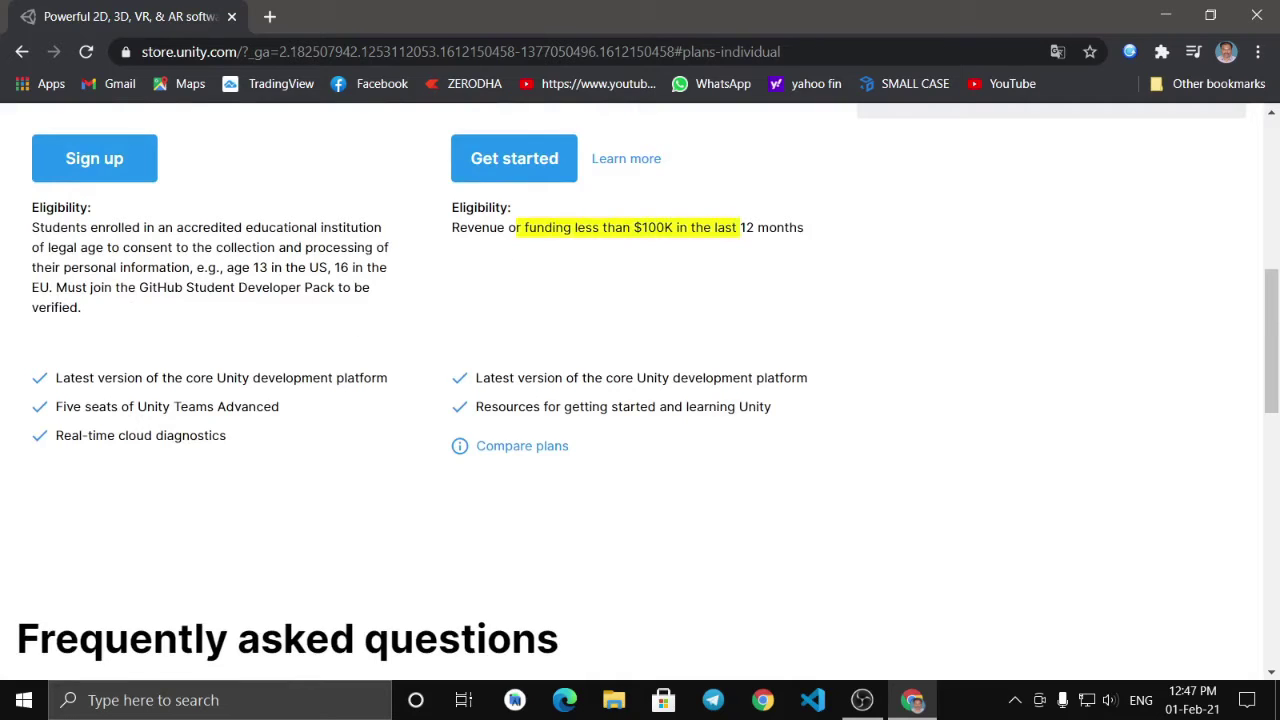
pyautogui.moveTo(810, 236); pyautogui.dragTo(452, 222)
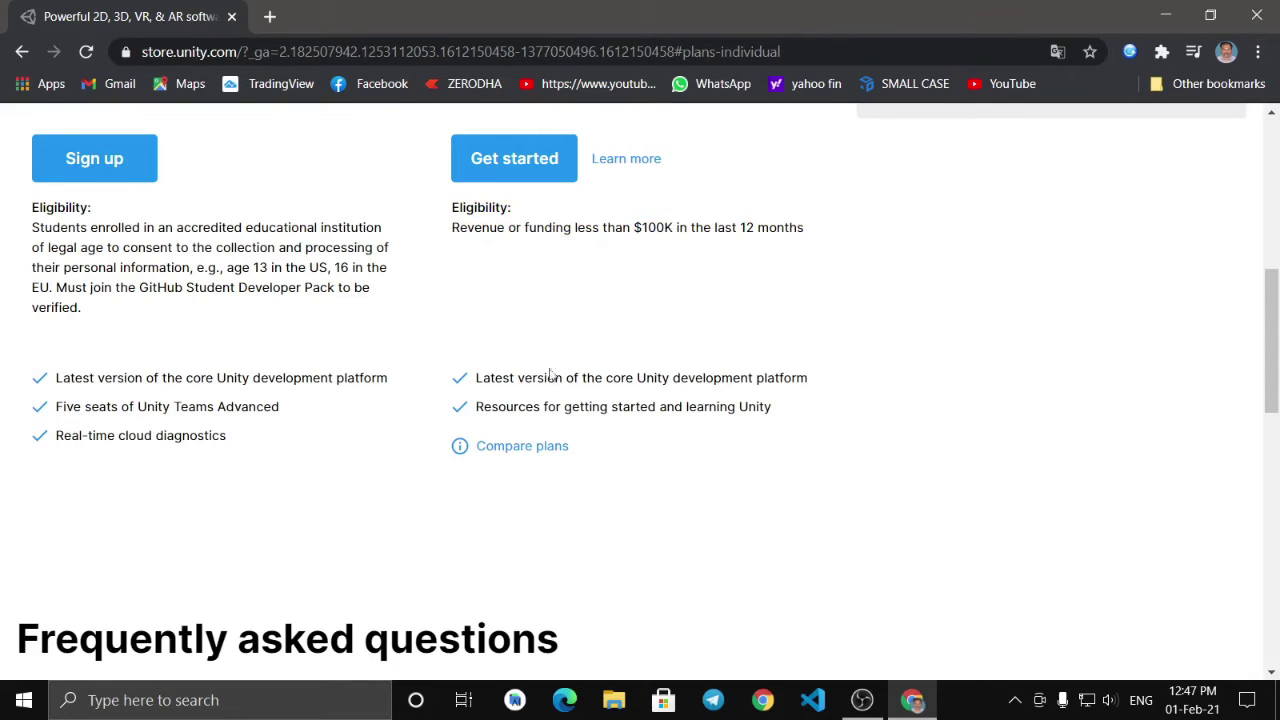
pyautogui.scroll(3, 550, 375)
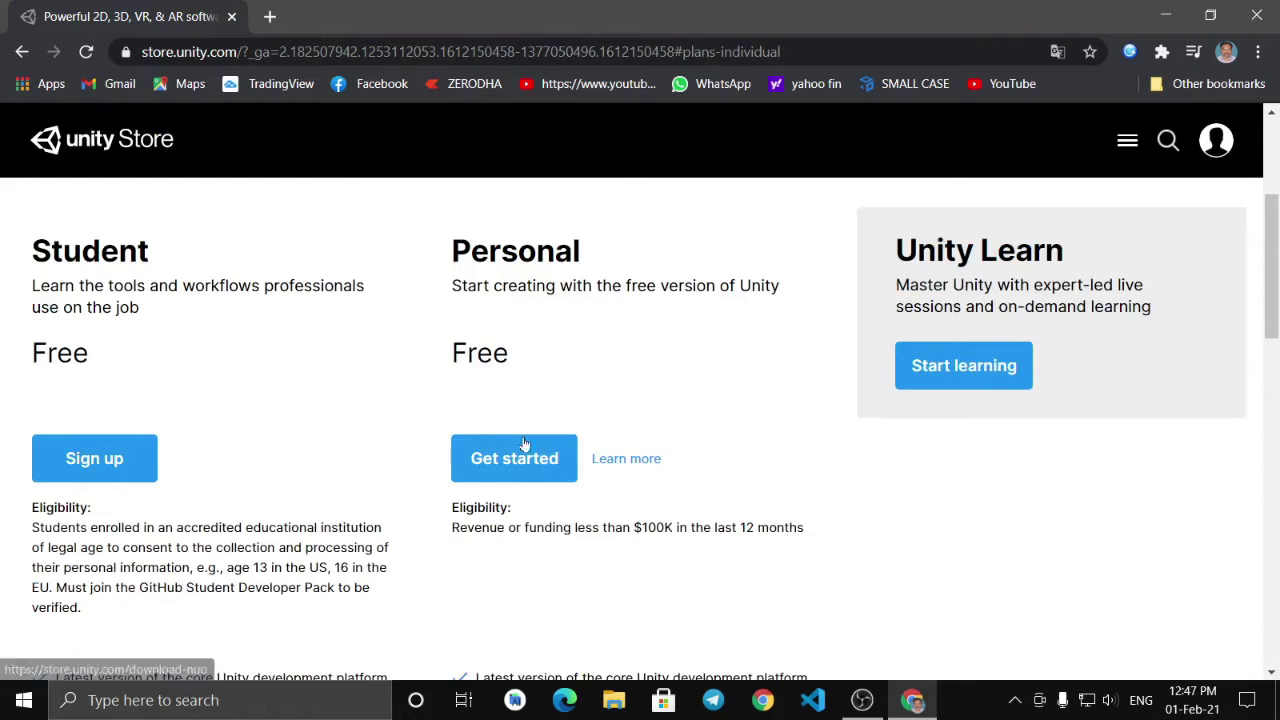
pyautogui.scroll(1, 538, 502)
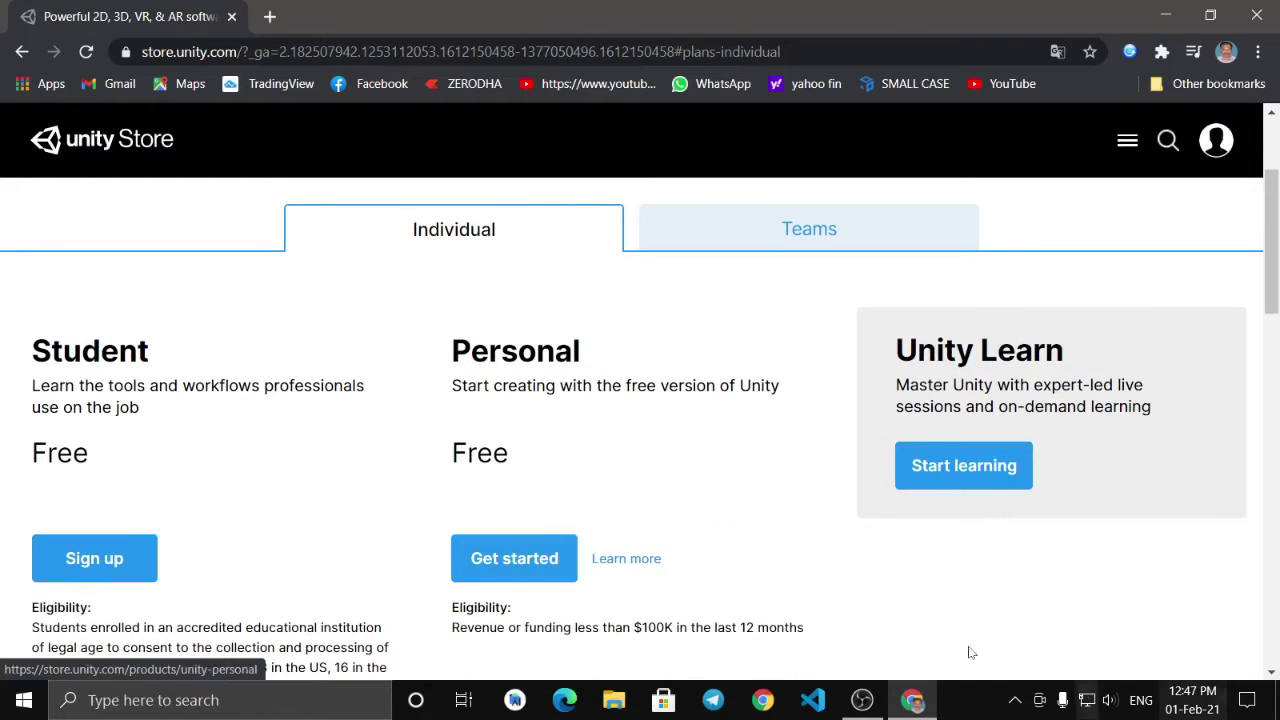
pyautogui.click(862, 700)
# Step: Go to the Unity Personal download page and scroll through its options
pyautogui.click(860, 700)
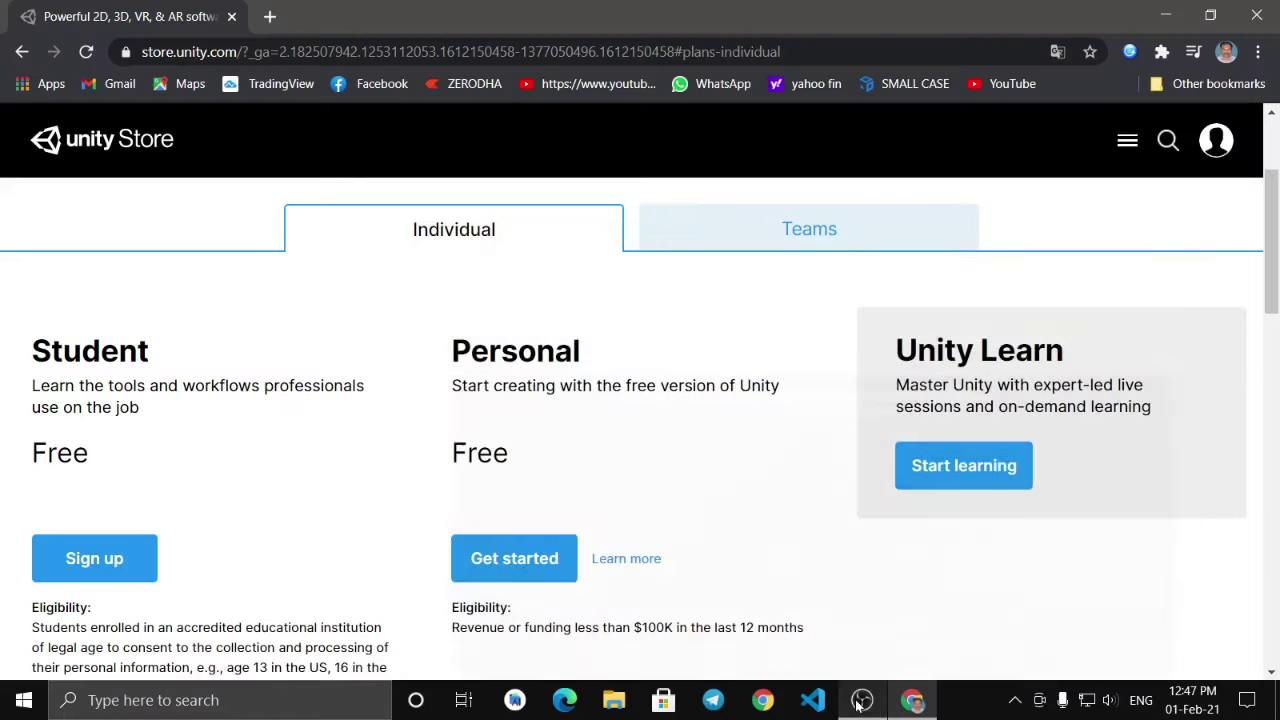
pyautogui.click(510, 559)
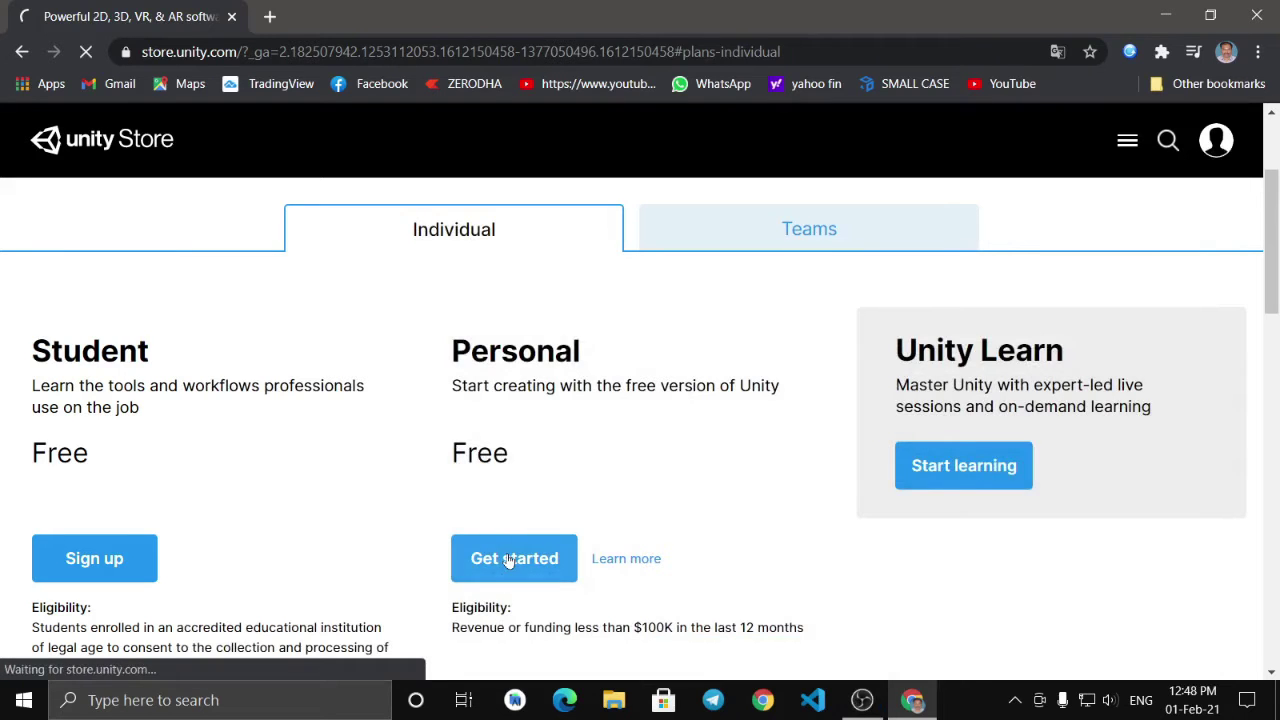
pyautogui.scroll(-2, 225, 508)
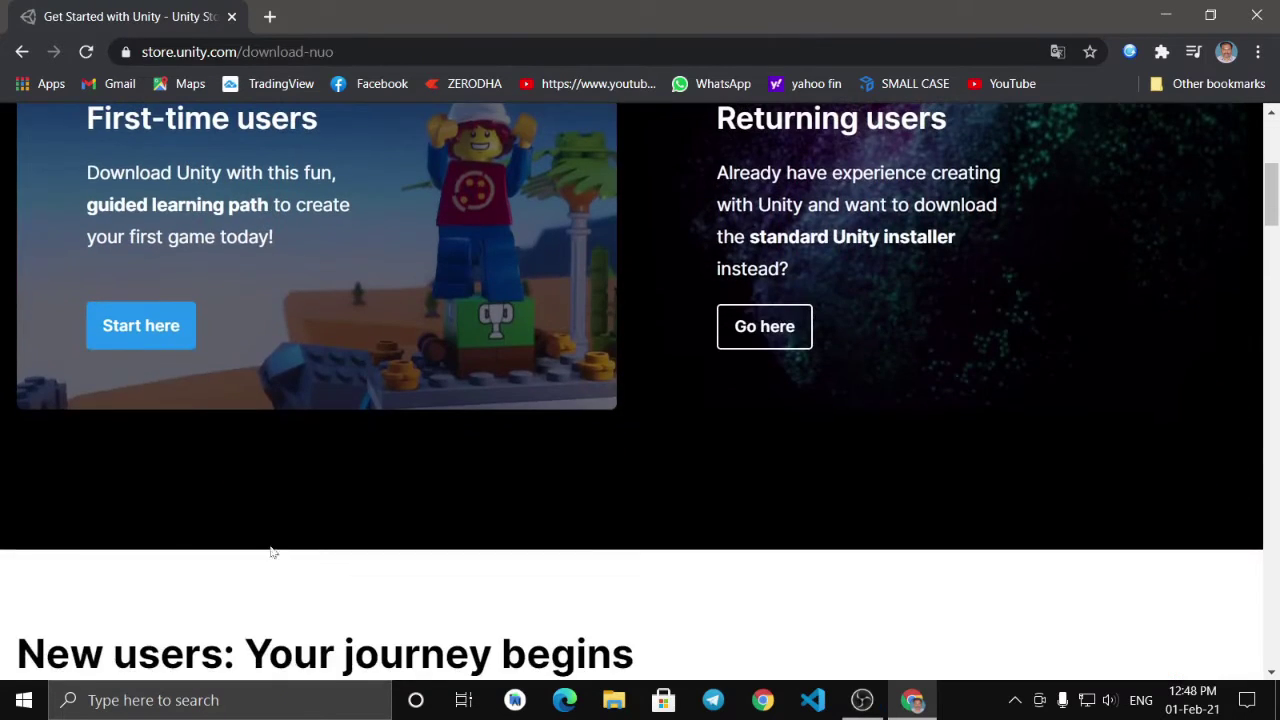
pyautogui.scroll(-6, 166, 447)
pyautogui.scroll(5, 428, 397)
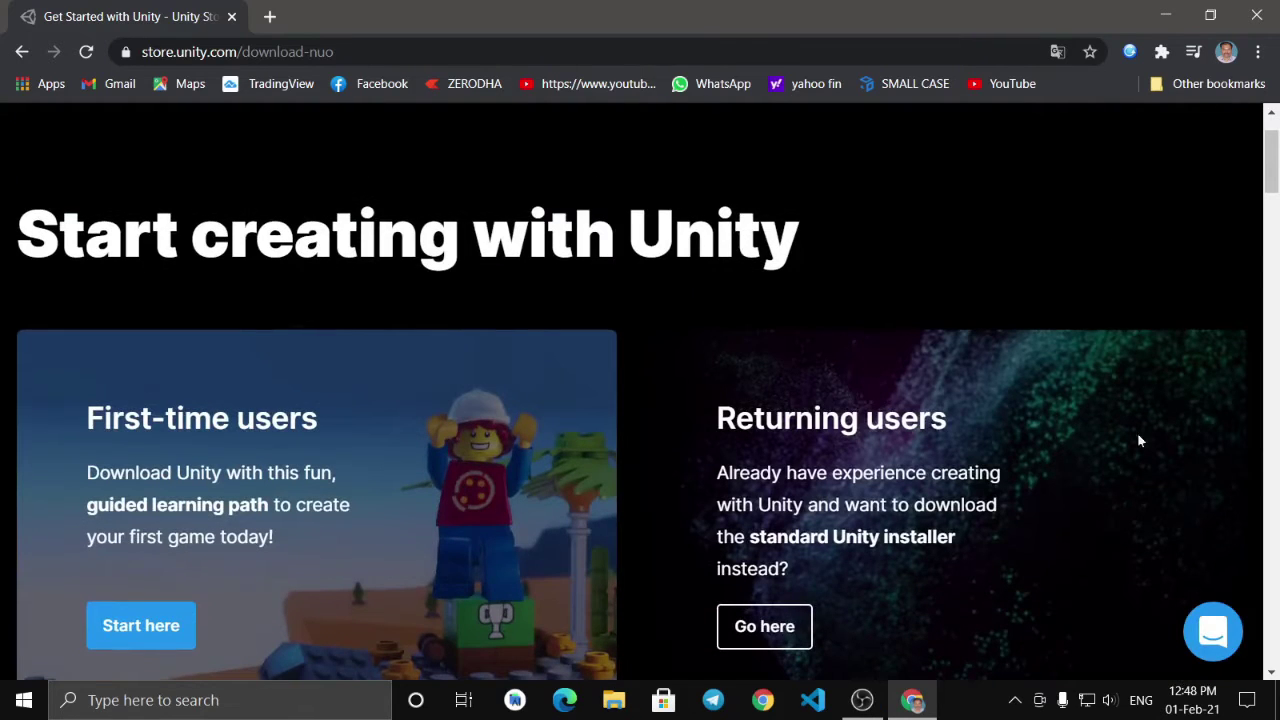
pyautogui.scroll(-2, 274, 400)
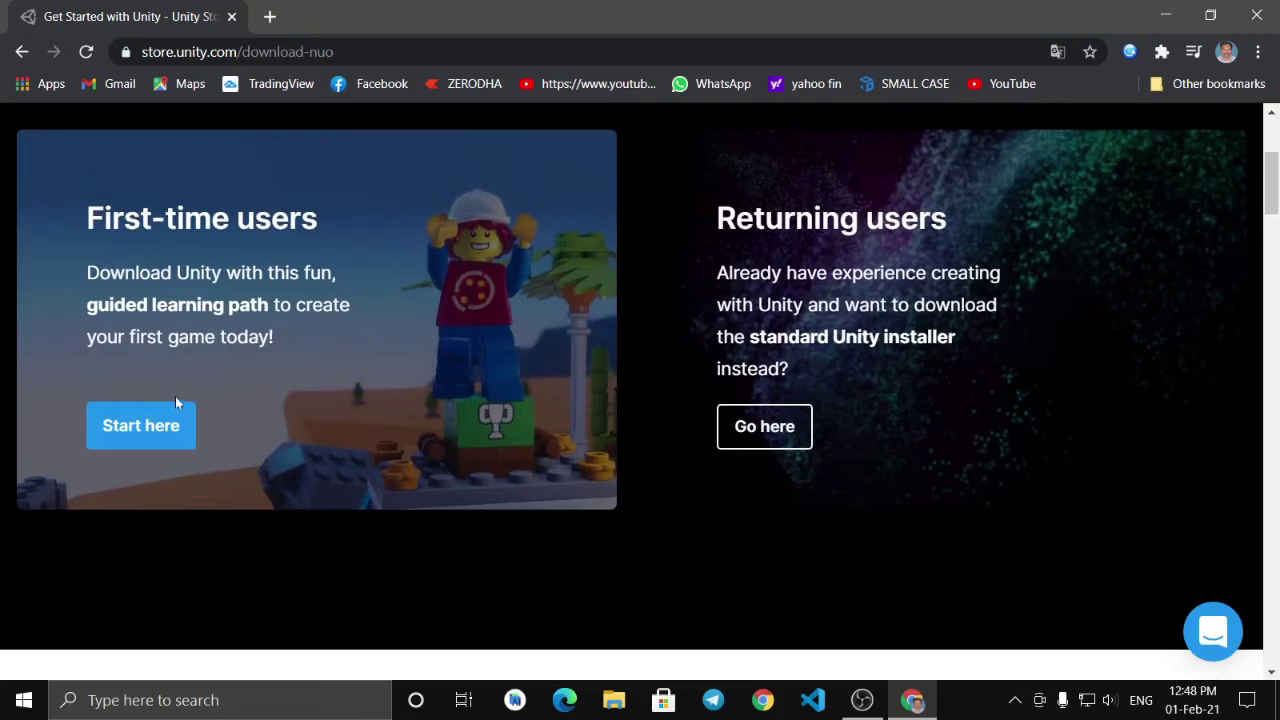
# Step: Start the first-time-user installer download, accept the terms, then cancel UnityHubSetup.exe
pyautogui.click(177, 423)
pyautogui.click(620, 538)
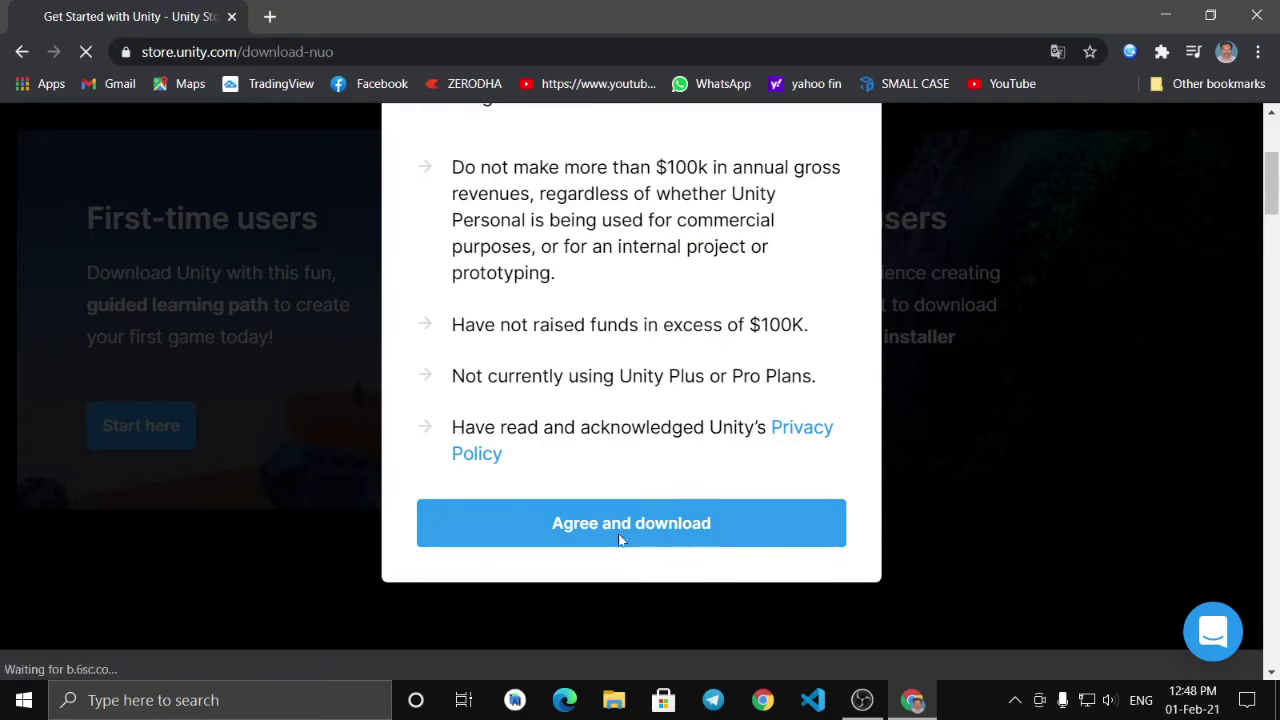
pyautogui.click(222, 653)
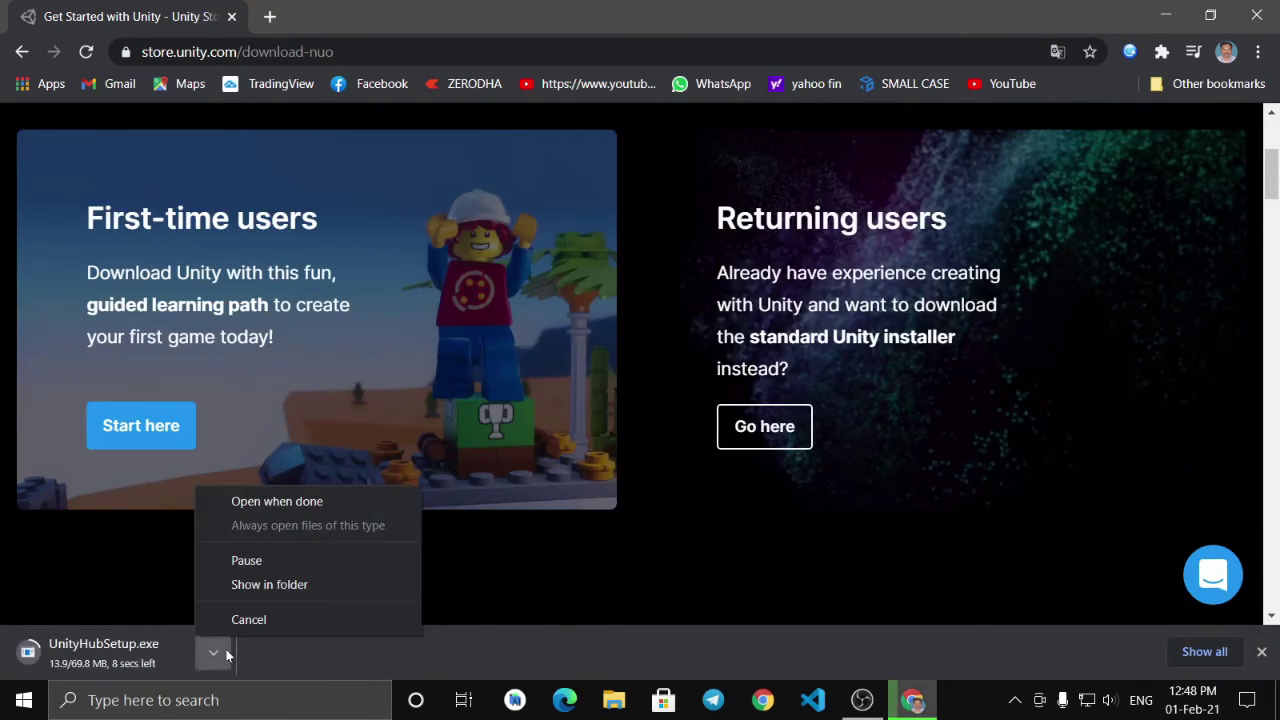
pyautogui.click(234, 620)
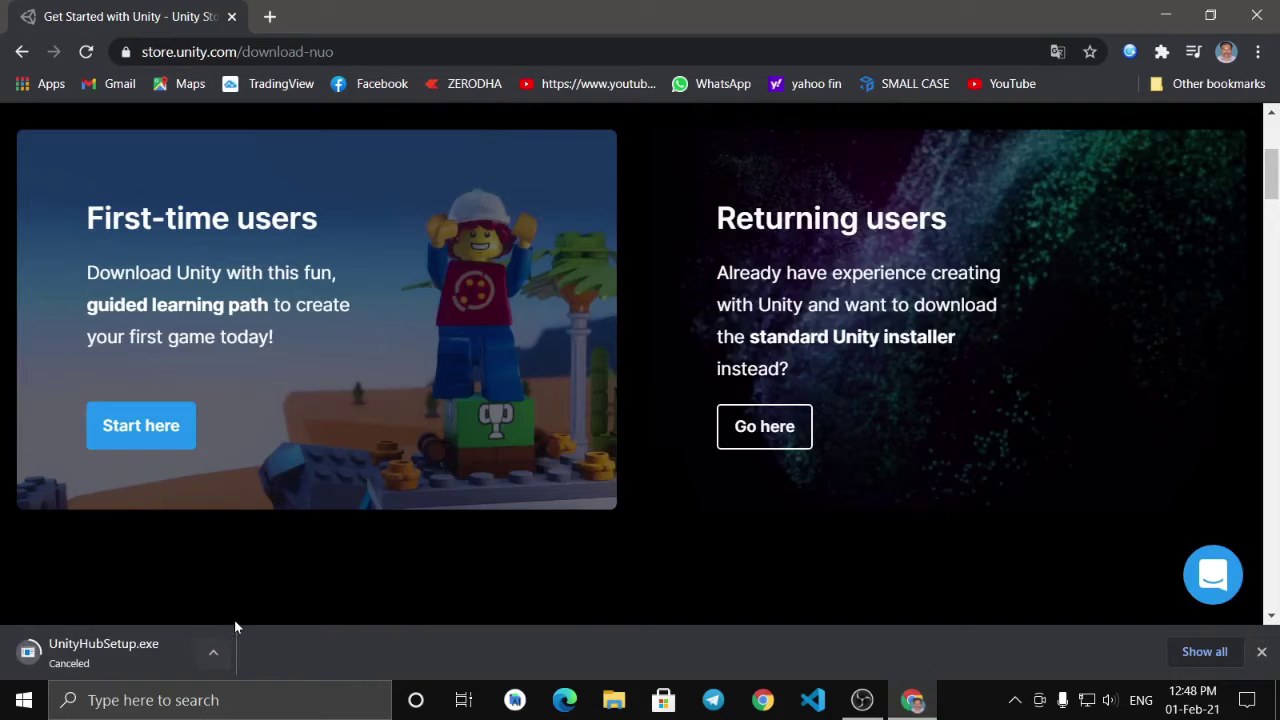
# Step: Find the Returning users card and open the standard Unity installer page
pyautogui.scroll(-12, 420, 374)
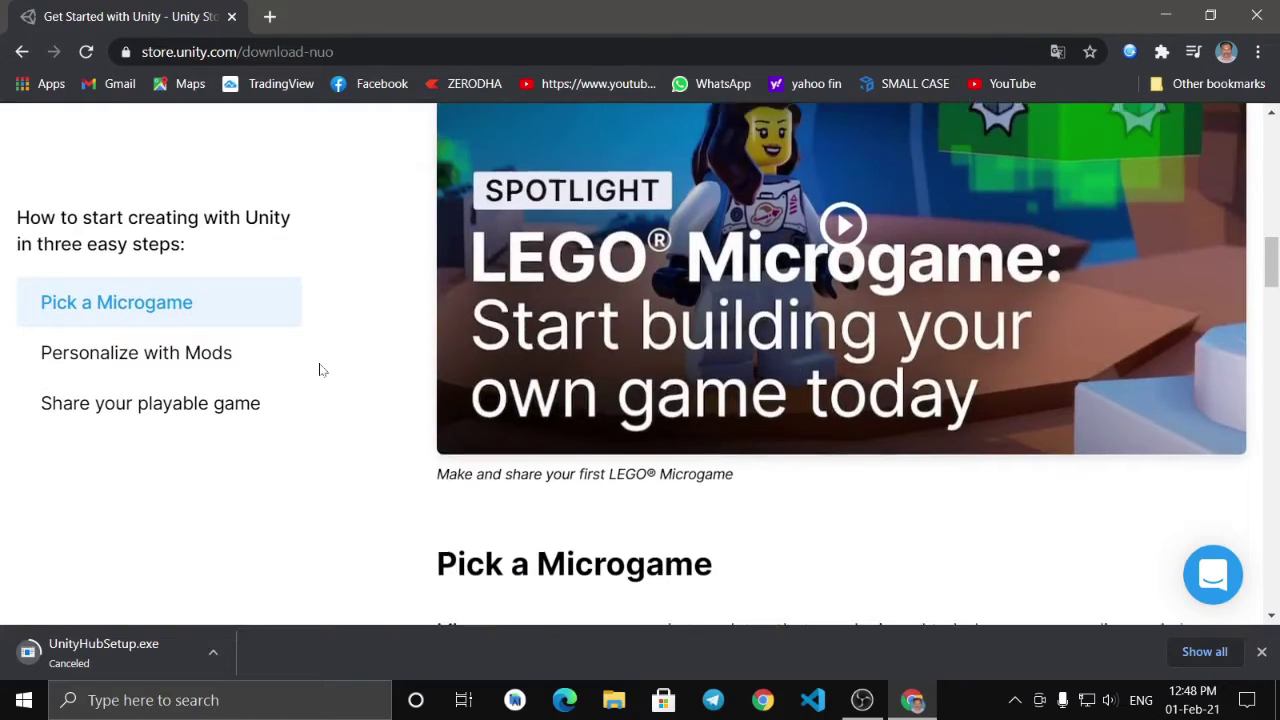
pyautogui.scroll(-3, 324, 366)
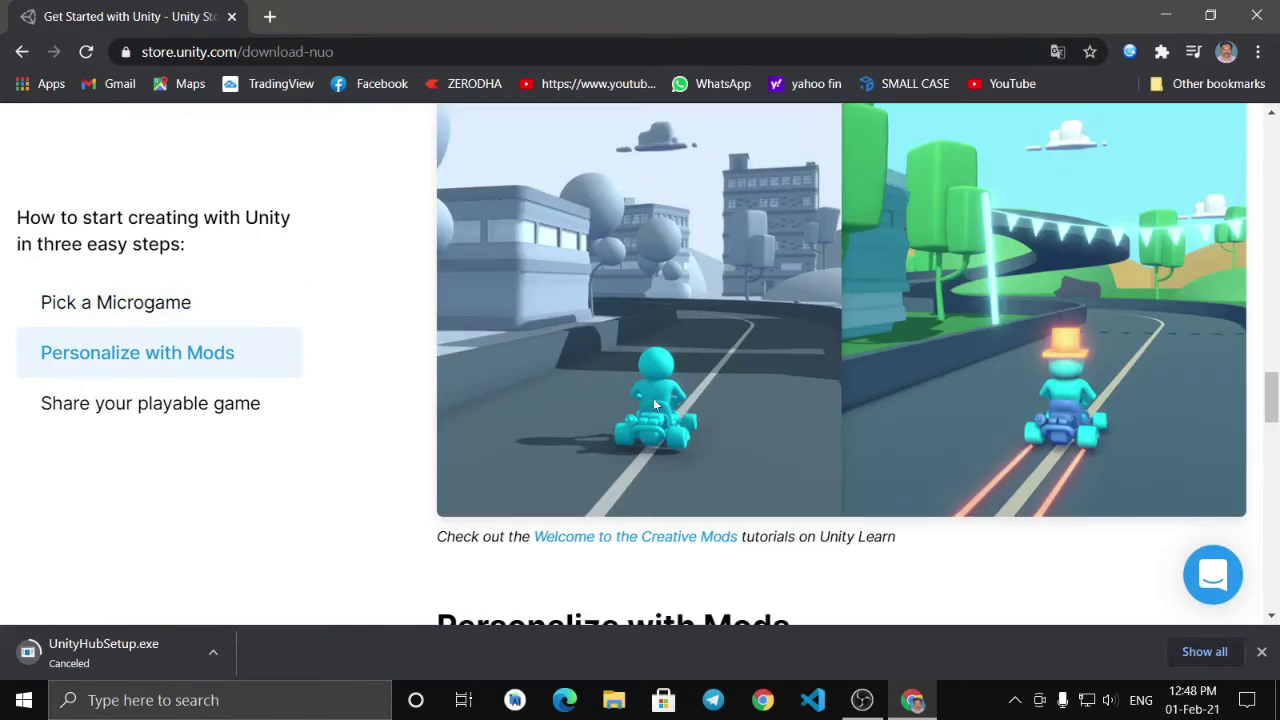
pyautogui.scroll(12, 827, 383)
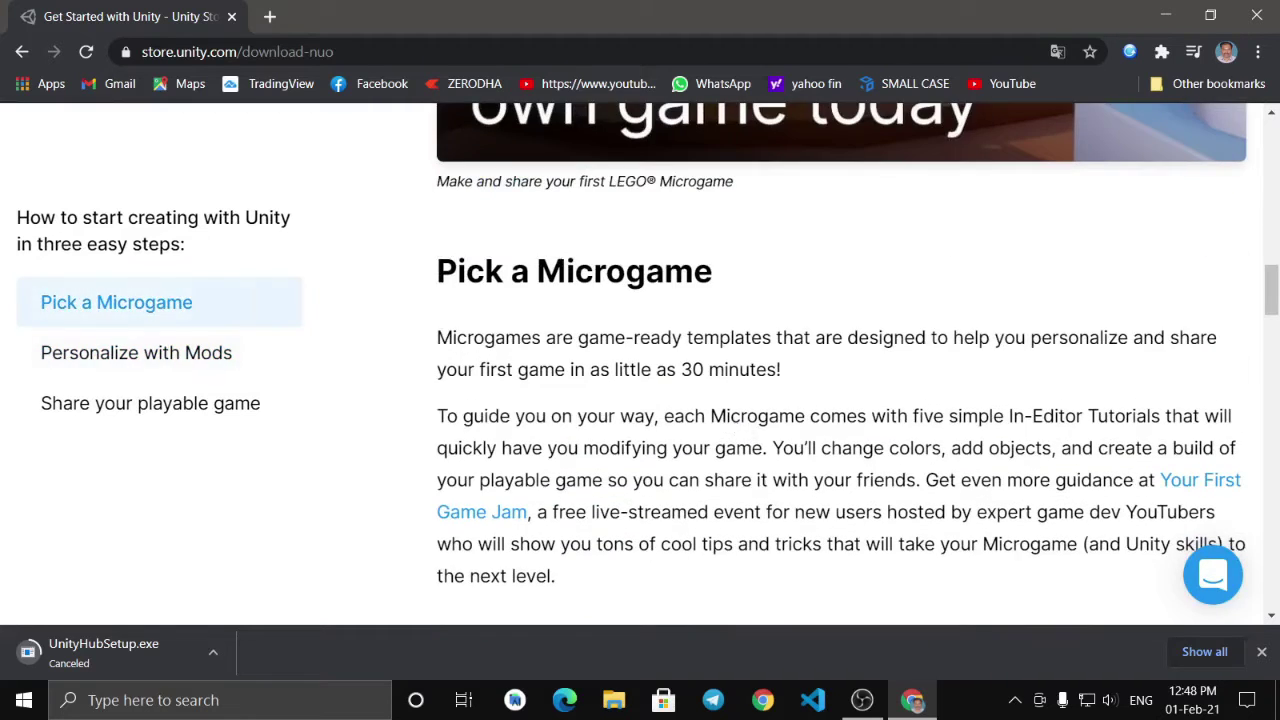
pyautogui.scroll(3, 823, 500)
pyautogui.scroll(-4, 809, 502)
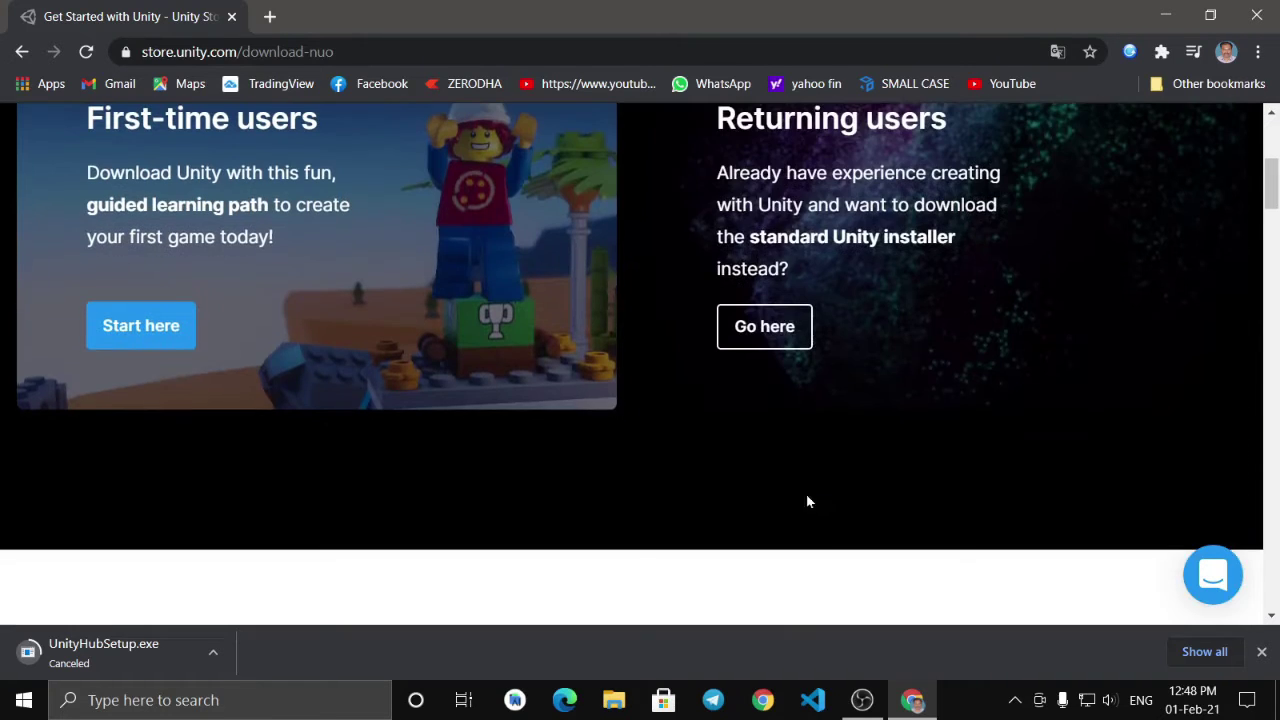
pyautogui.click(783, 337)
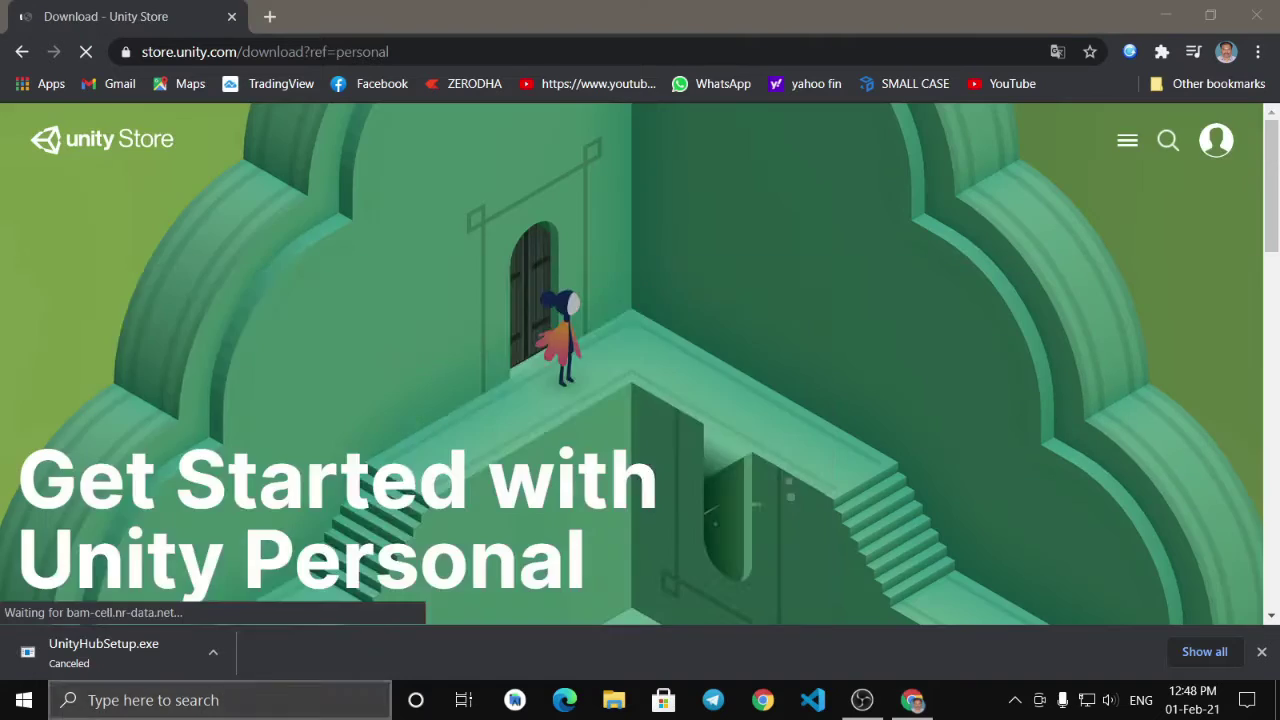
# Step: Launch Unity Hub from Windows search and minimize it
pyautogui.click(200, 700)
pyautogui.click(432, 346)
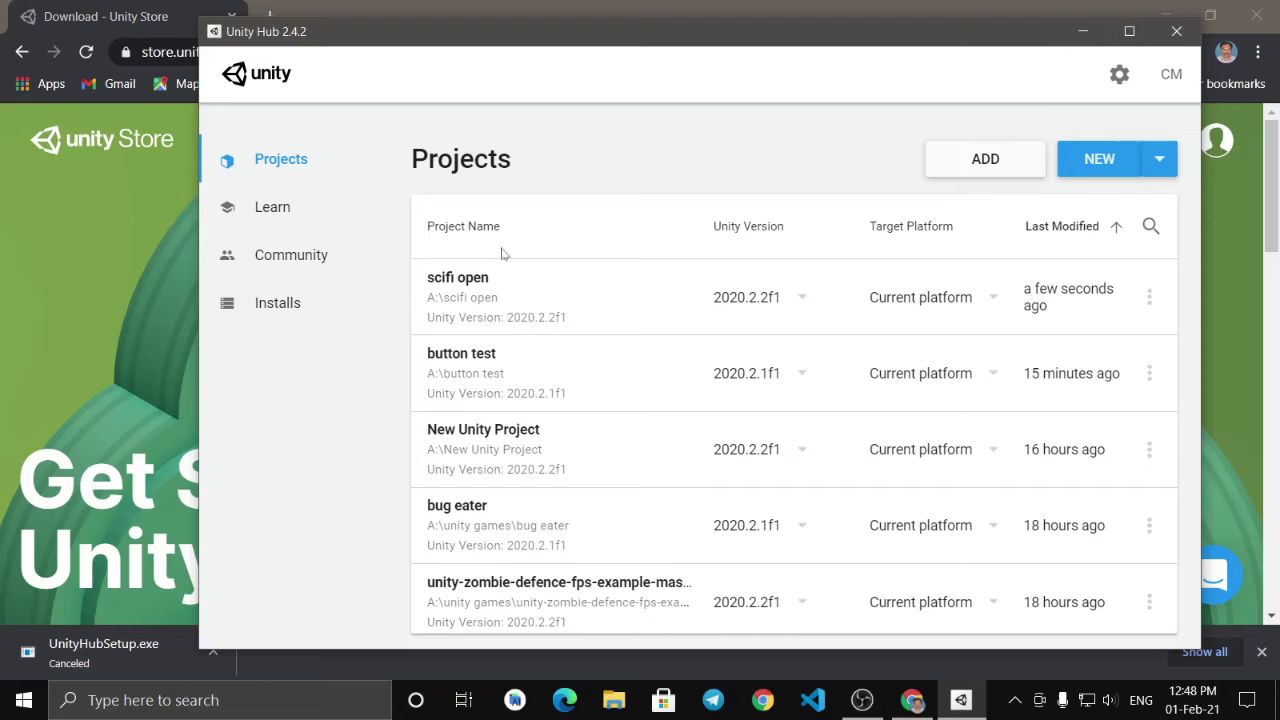
pyautogui.click(1082, 31)
# Step: Scroll through the download page's Accept terms and system requirements
pyautogui.scroll(-10, 40, 360)
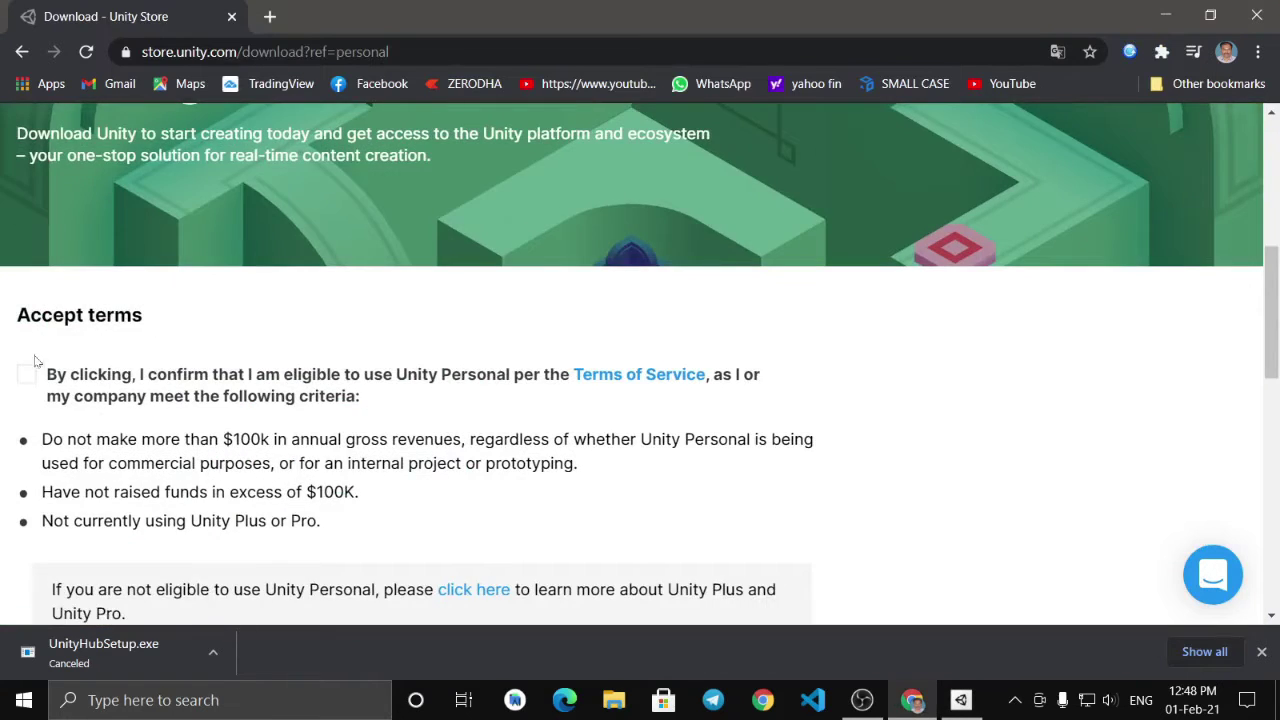
pyautogui.scroll(2, 54, 437)
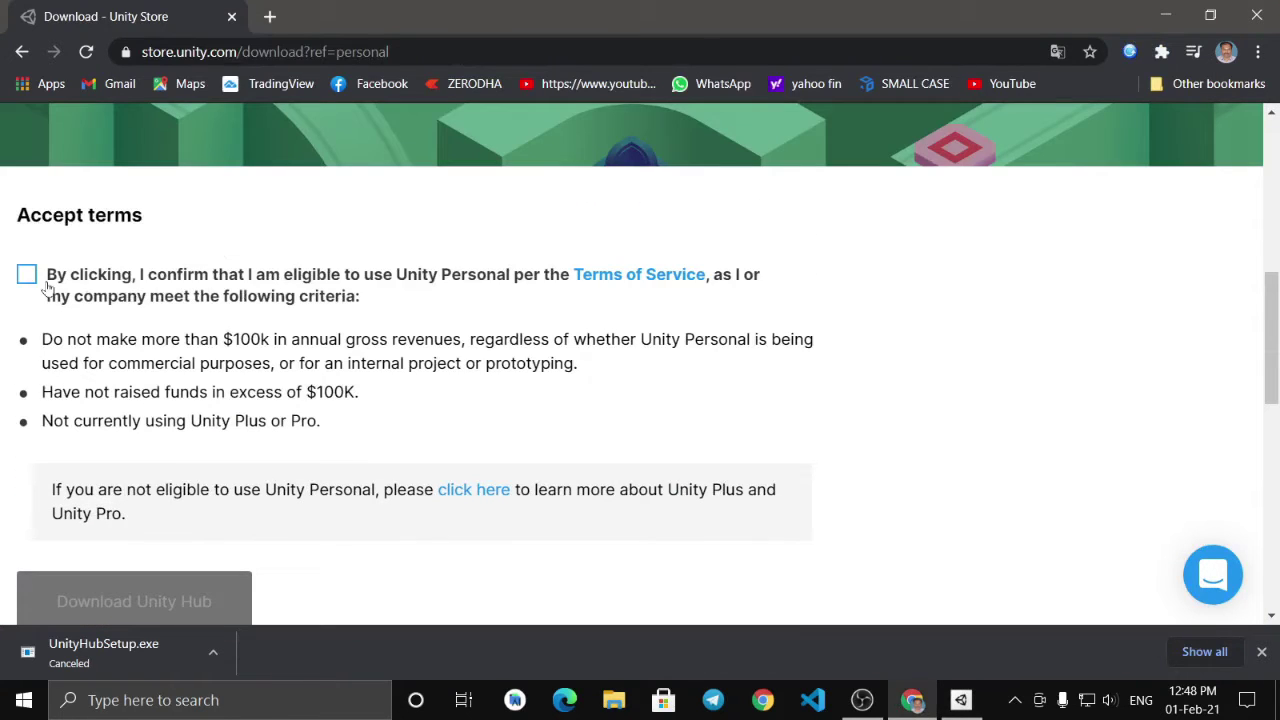
pyautogui.scroll(-4, 148, 521)
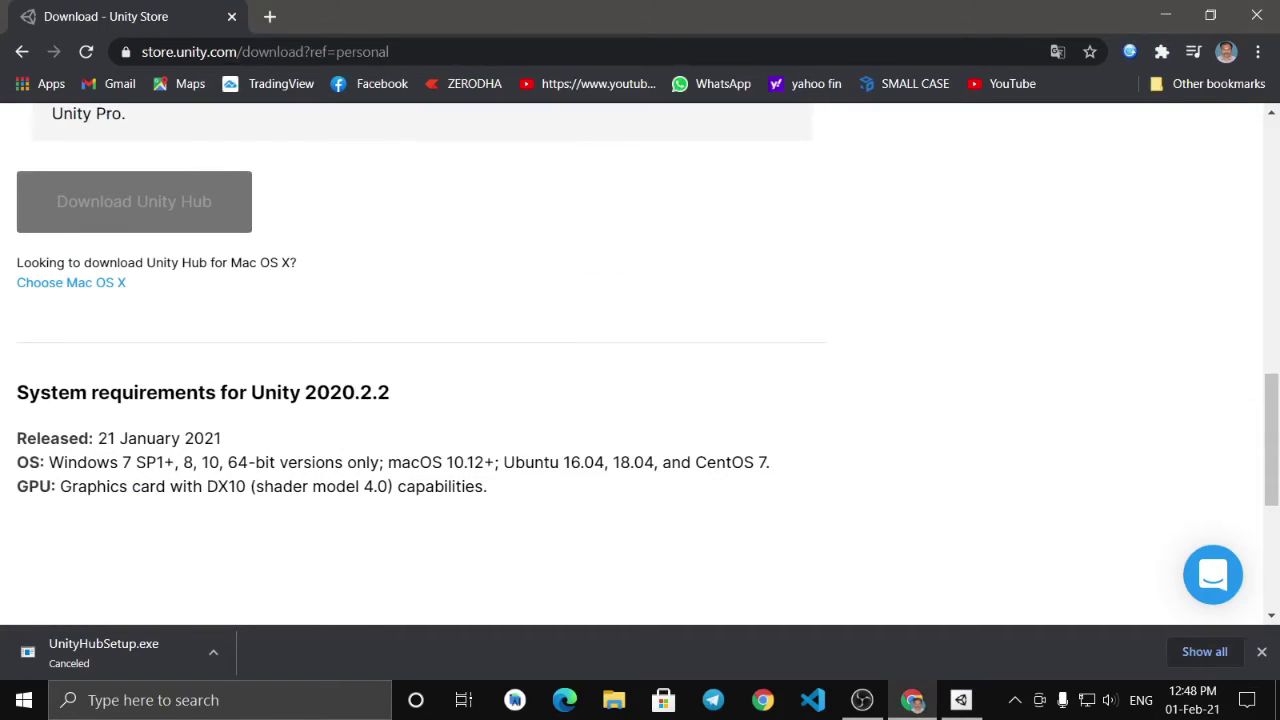
pyautogui.scroll(10, 86, 333)
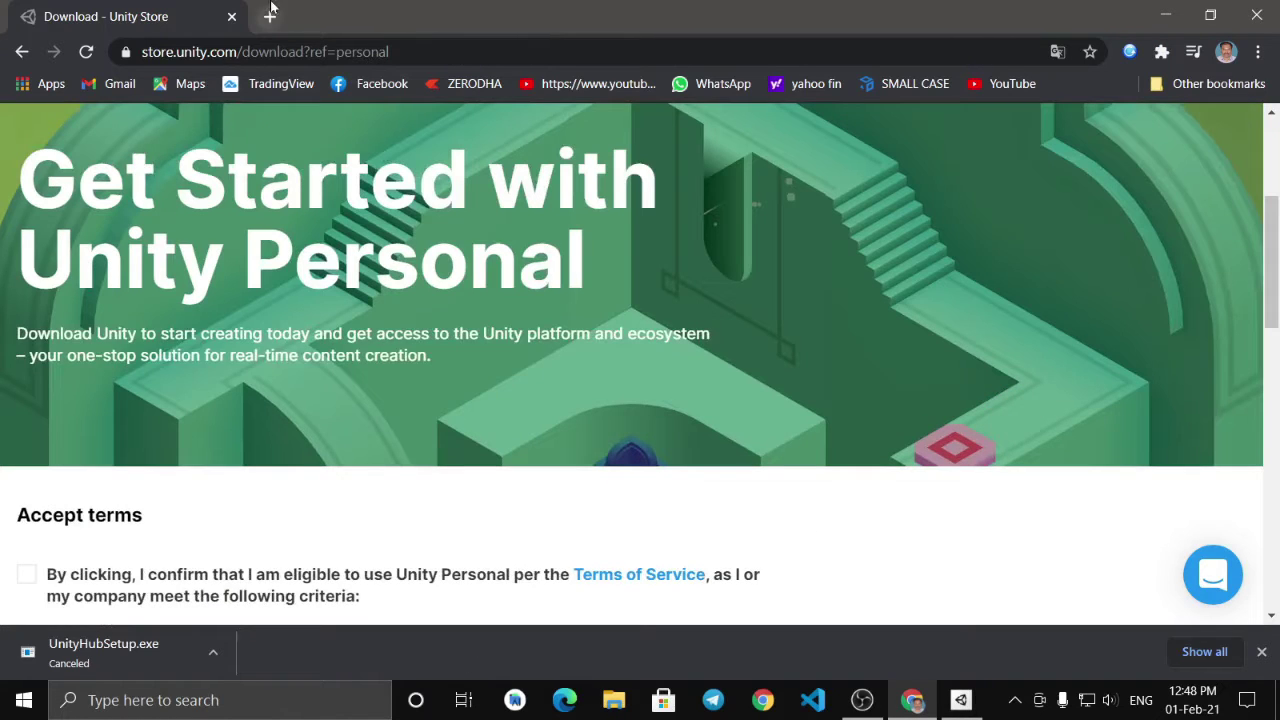
pyautogui.click(269, 16)
# Step: Search Google for 'unity engine' and check Unity's download page result
pyautogui.click(460, 424)
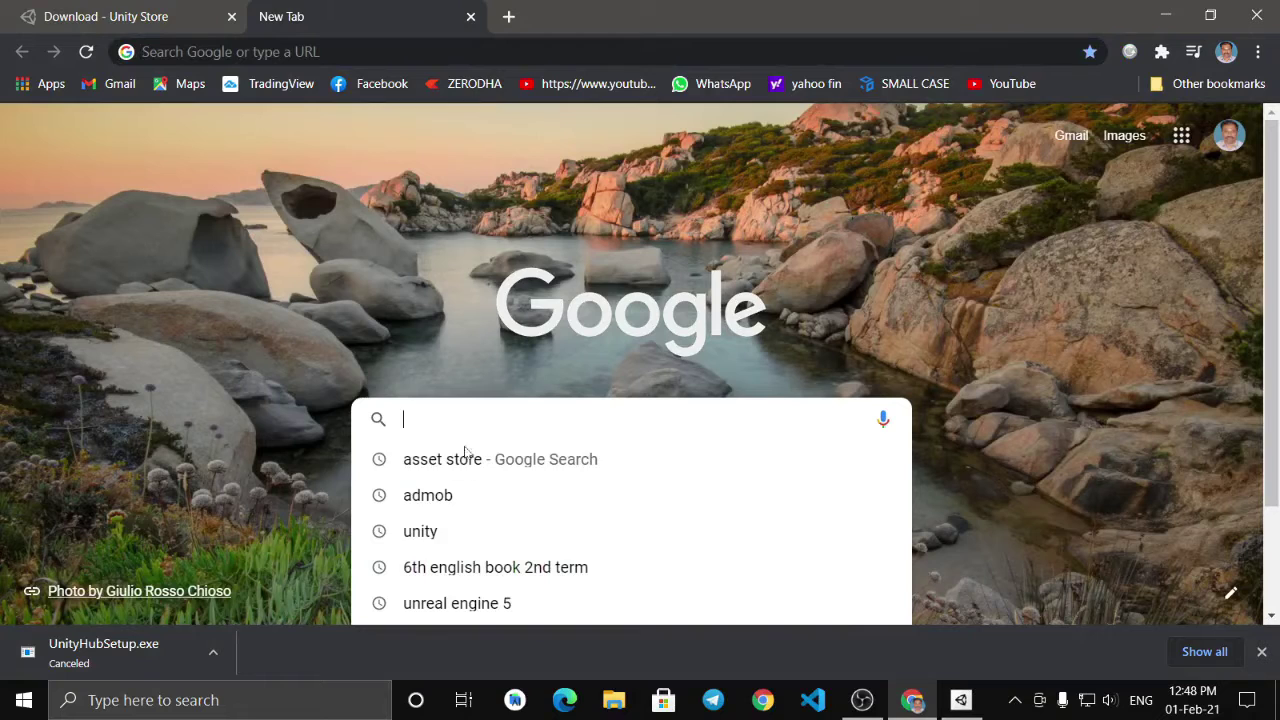
pyautogui.write('uni')
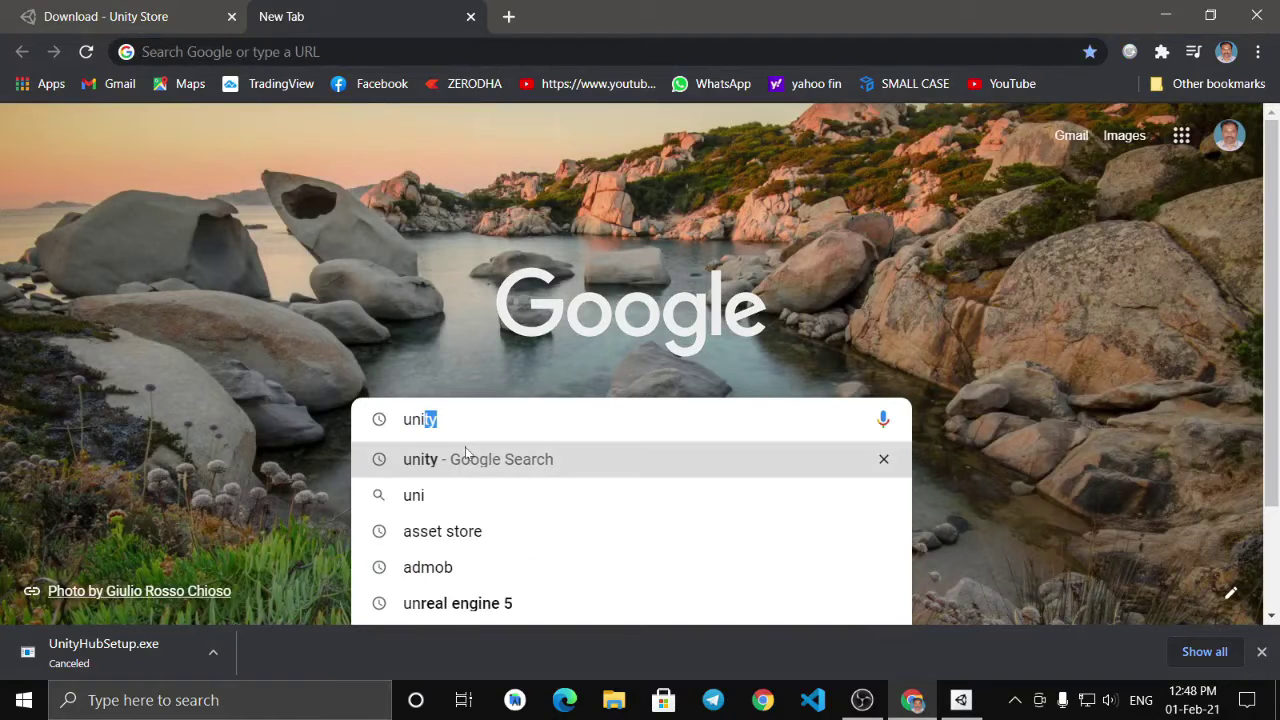
pyautogui.write('ty engine')
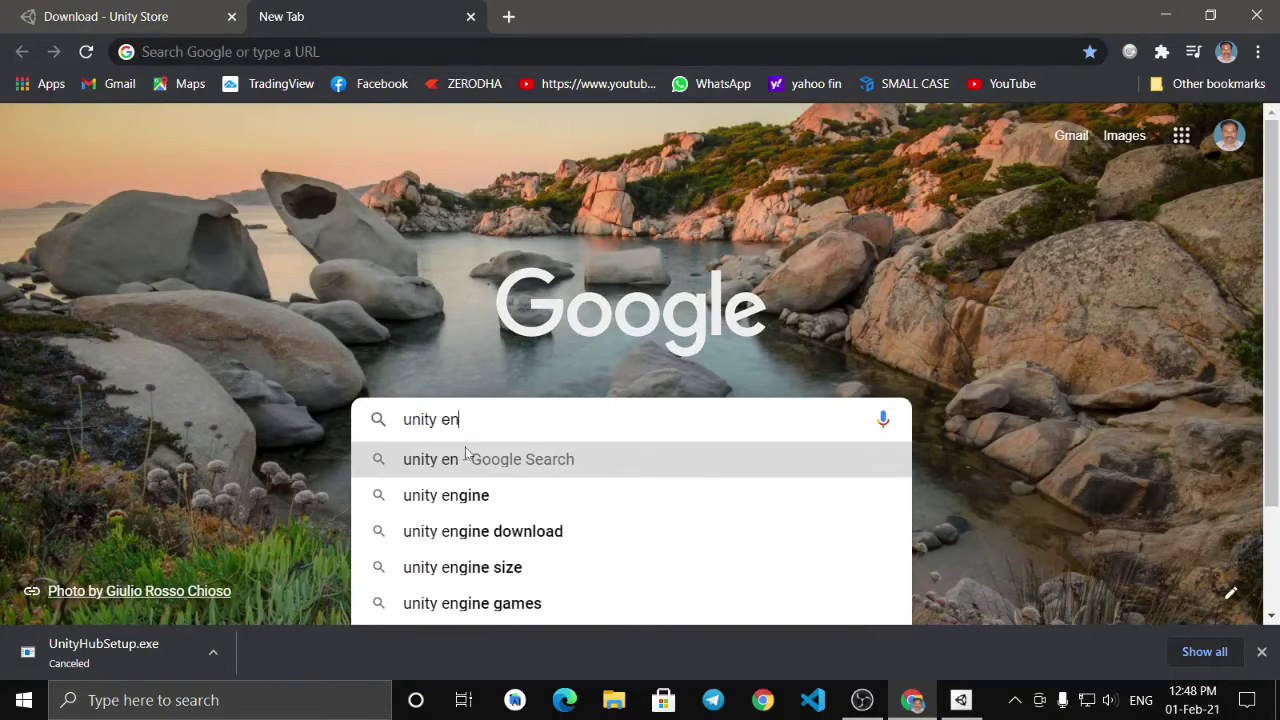
pyautogui.press('Return')
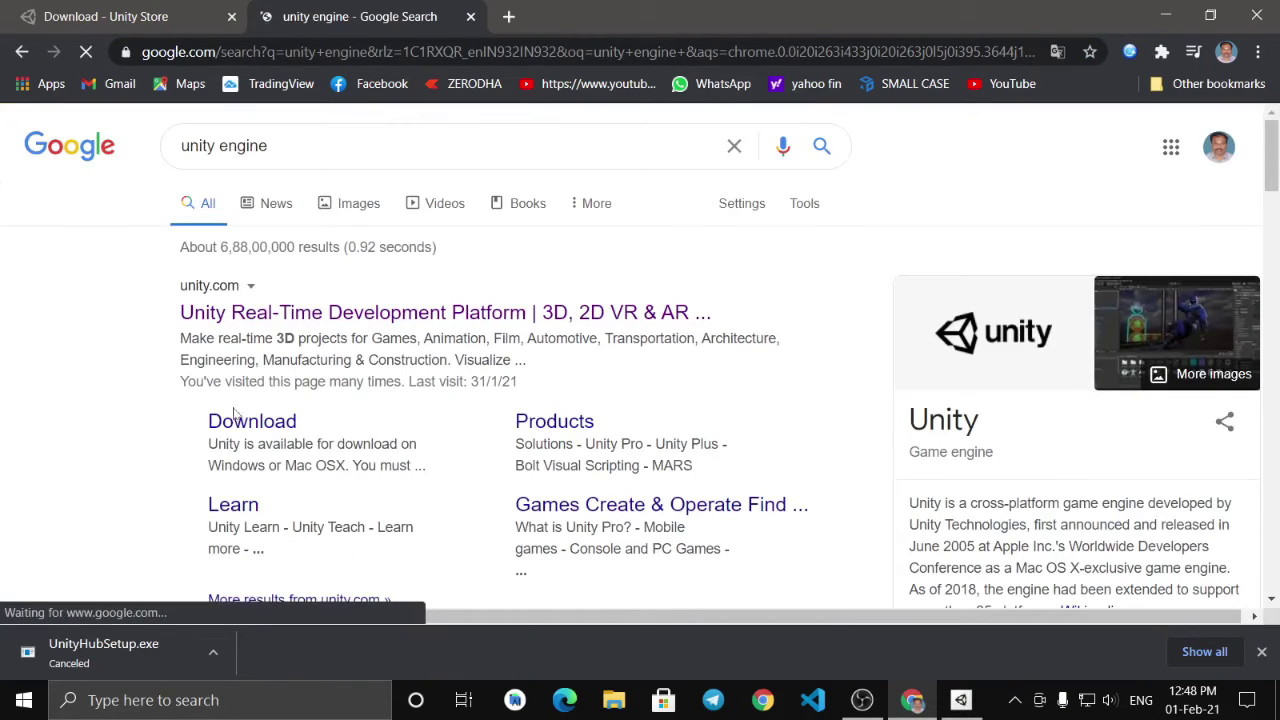
pyautogui.click(268, 421)
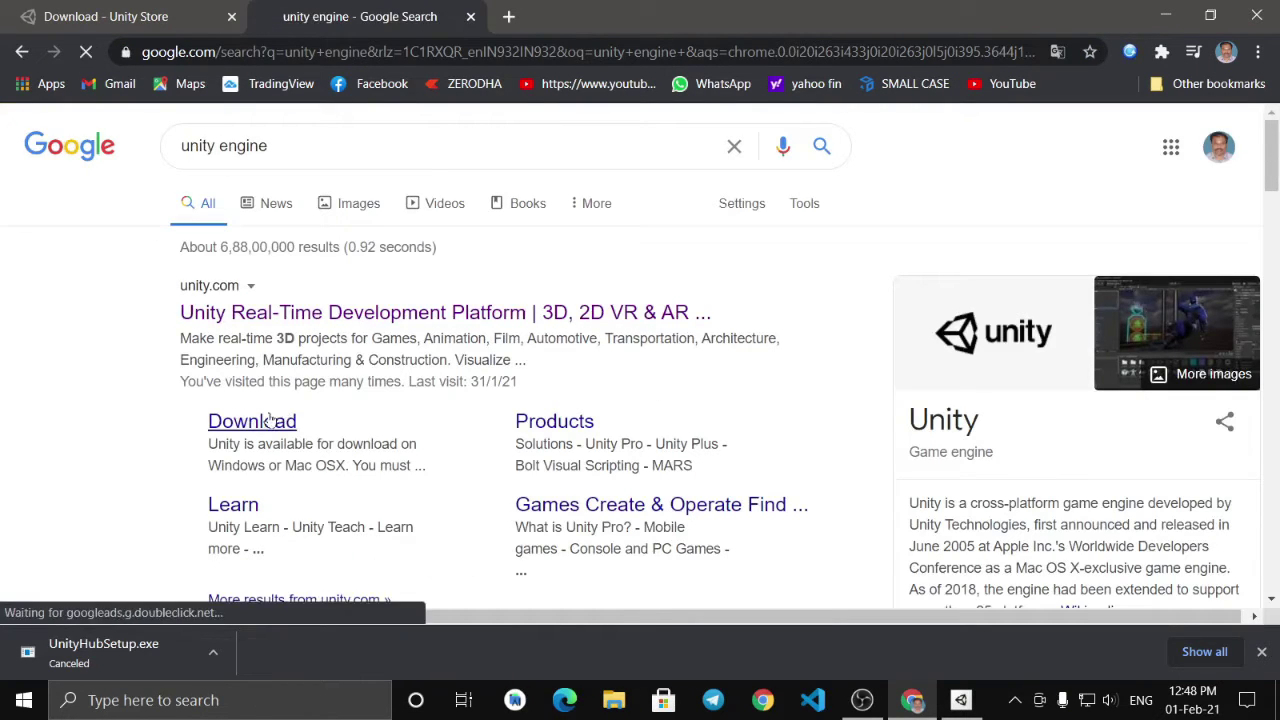
pyautogui.scroll(-5, 180, 408)
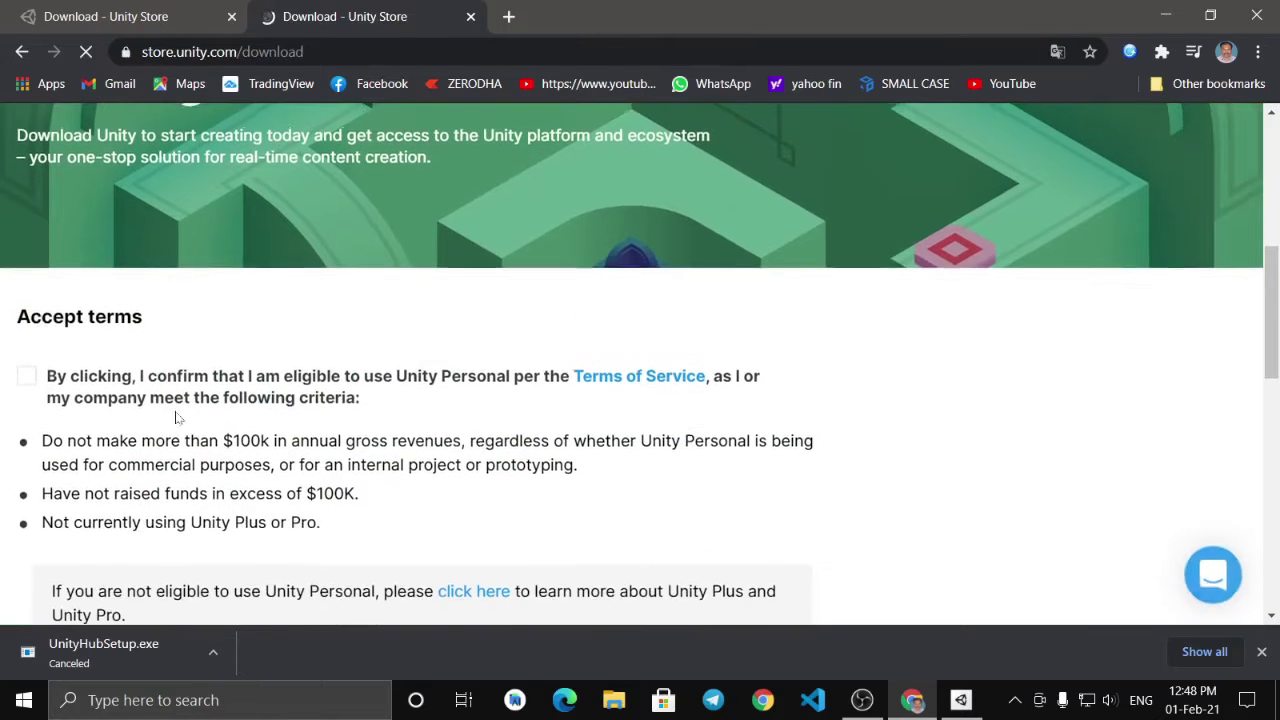
pyautogui.click(22, 51)
# Step: Search 'unity engine download' and open the Unity - Download Archive page
pyautogui.click(268, 145)
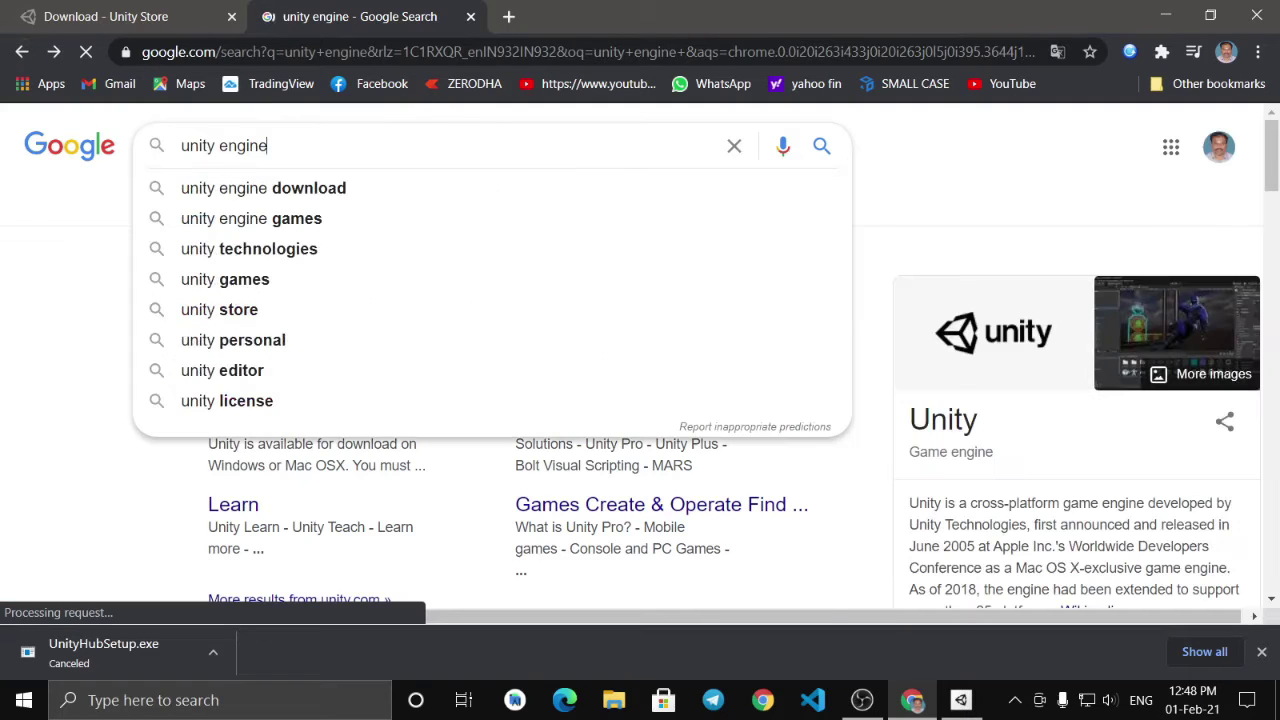
pyautogui.press('Down')
pyautogui.press('Return')
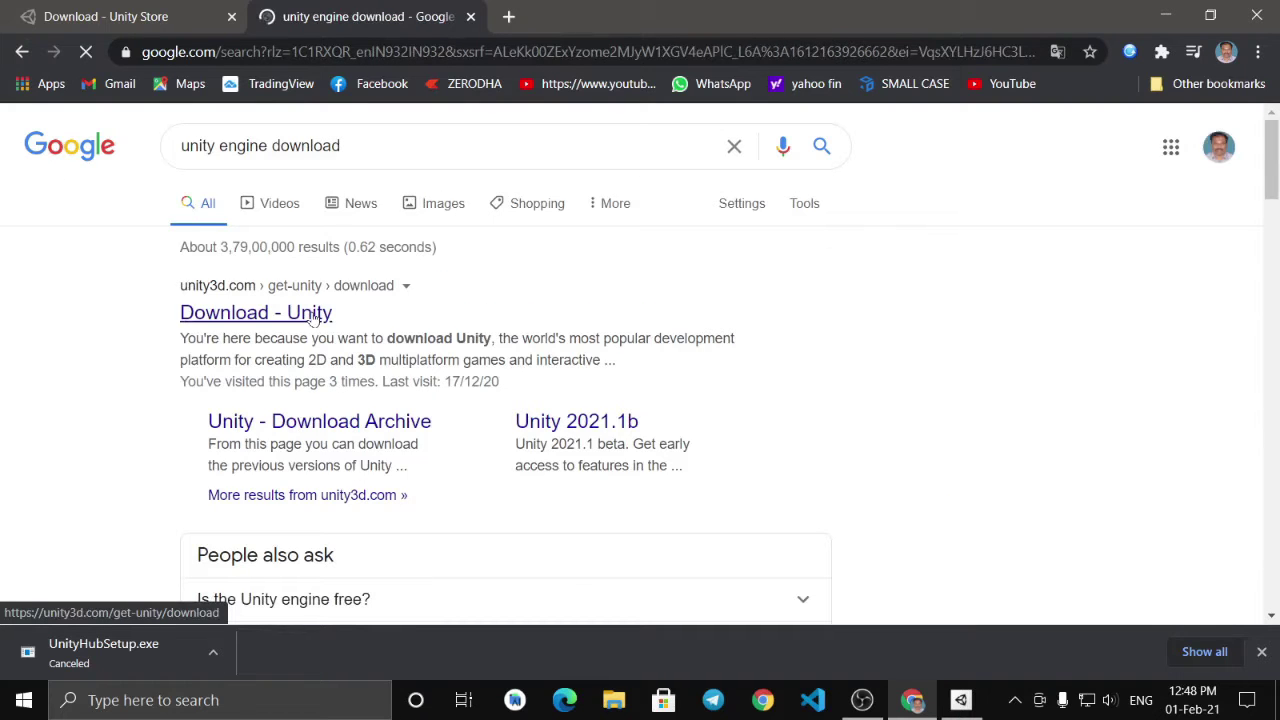
pyautogui.click(312, 313)
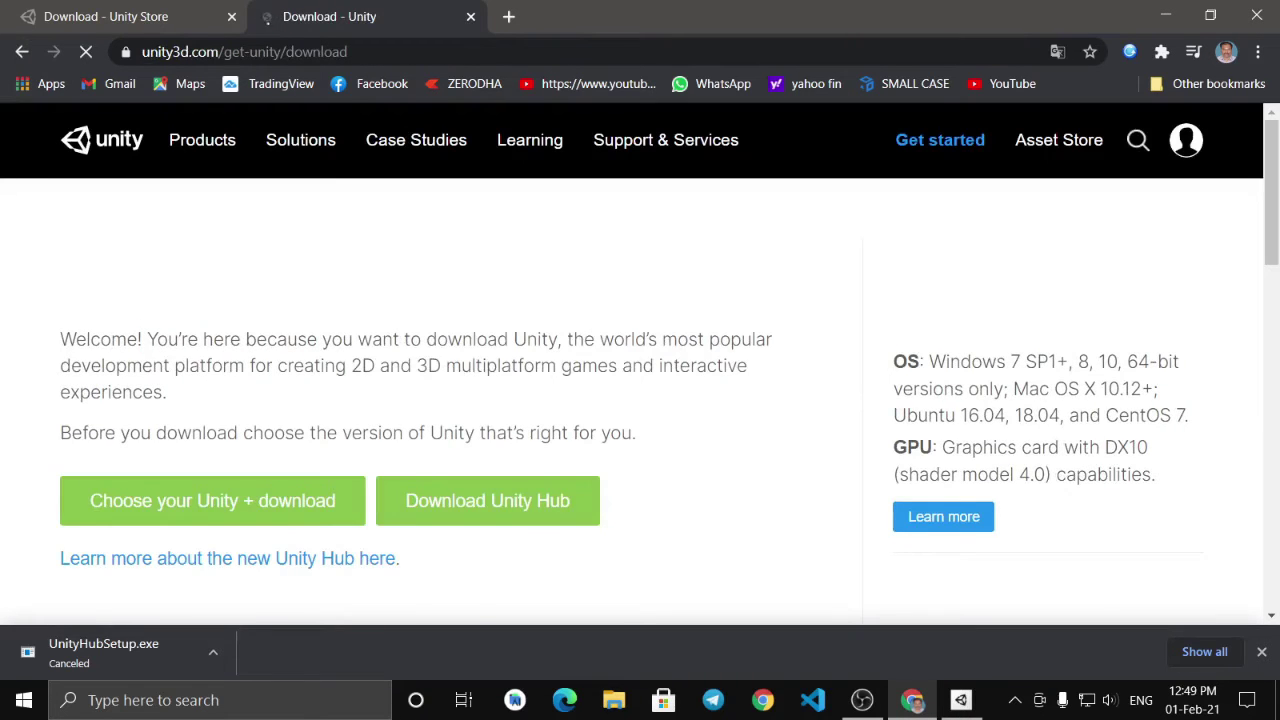
pyautogui.scroll(-10, 286, 514)
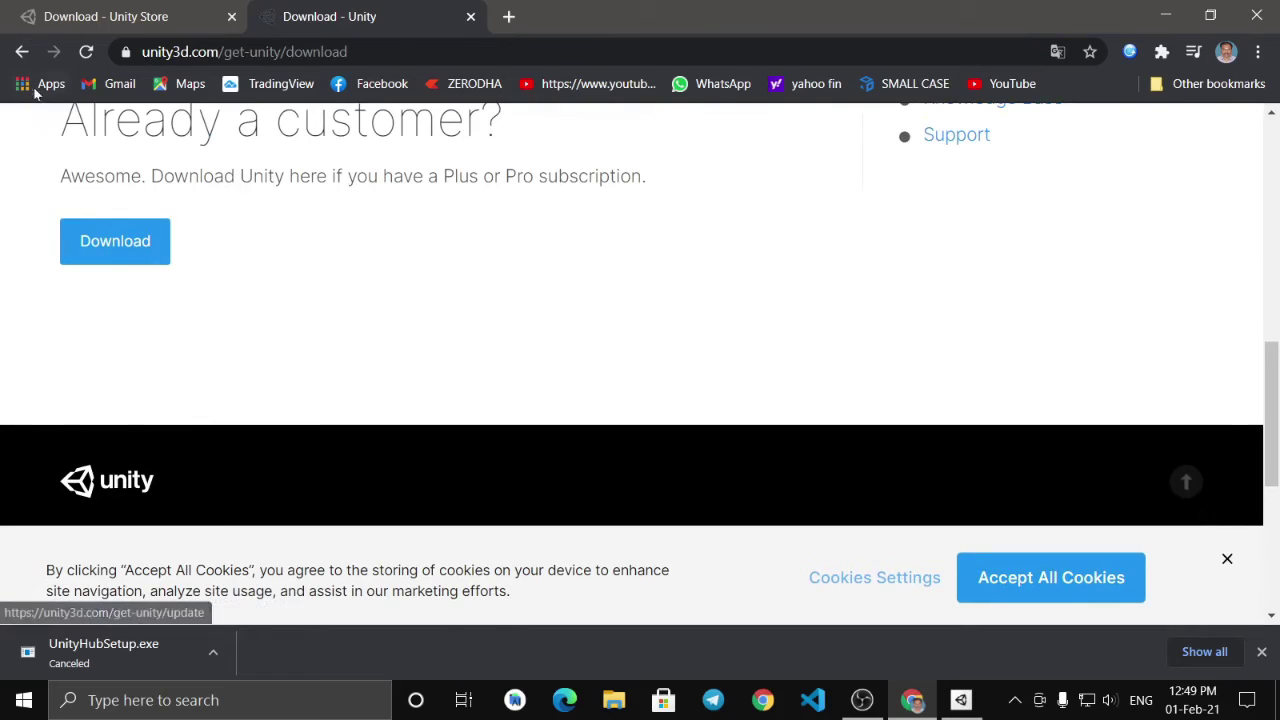
pyautogui.click(22, 51)
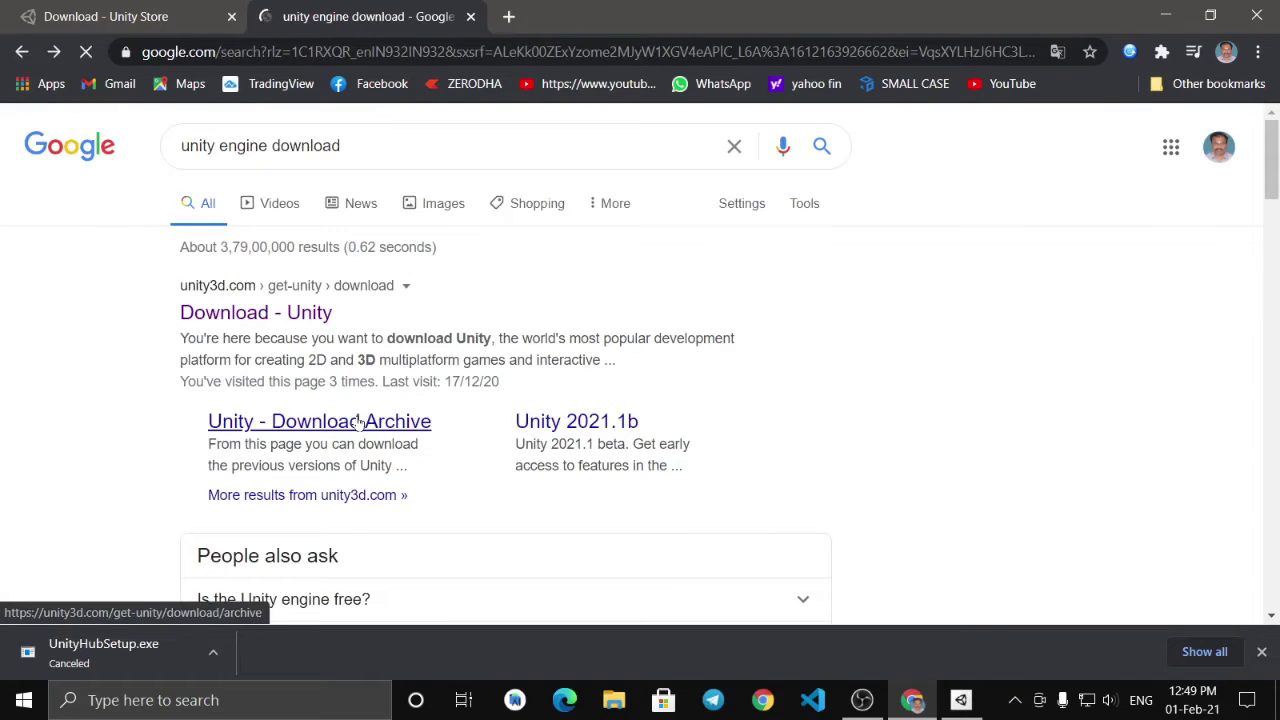
pyautogui.click(360, 421)
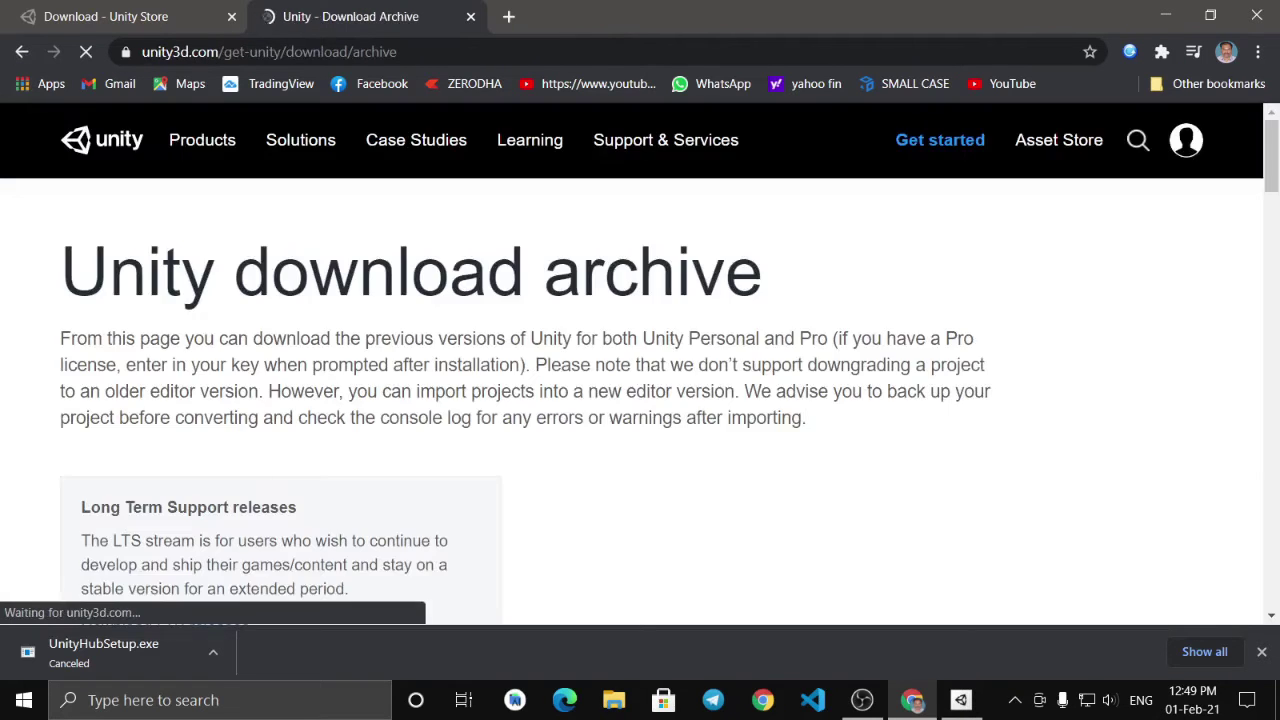
# Step: Accept all cookies on the Download Archive, then minimize Chrome to reveal the desktop
pyautogui.scroll(-5, 595, 352)
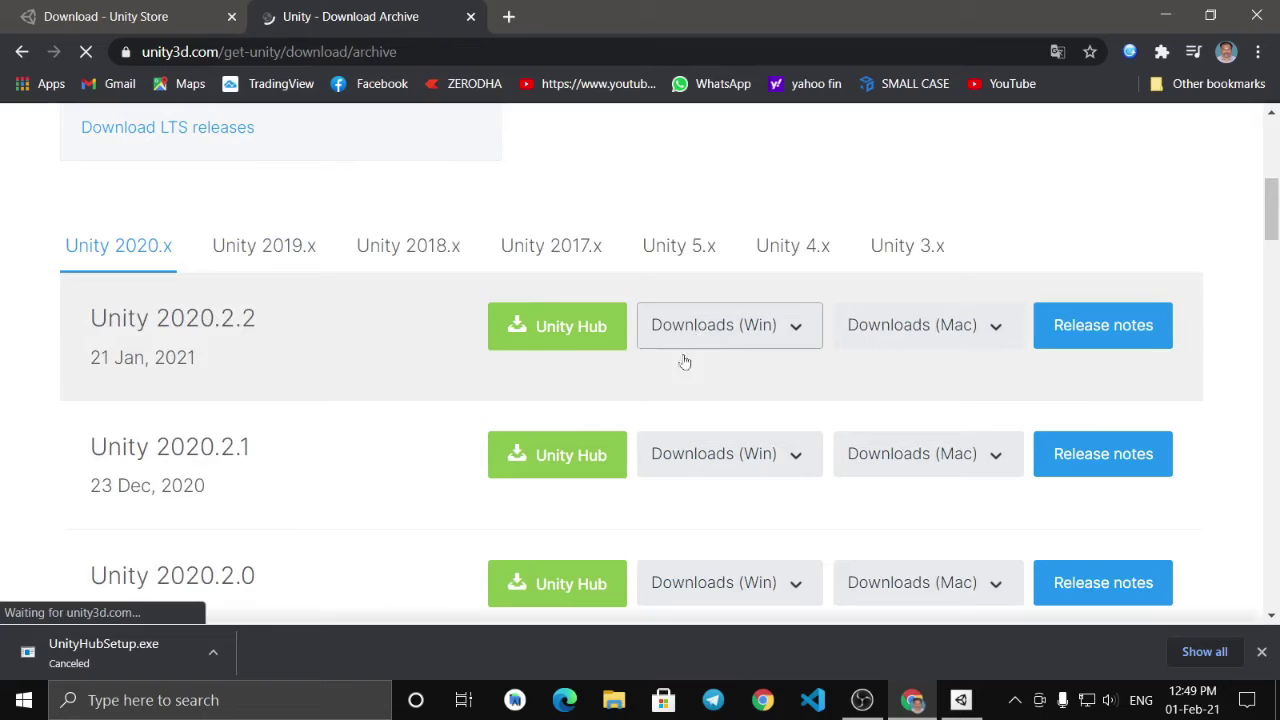
pyautogui.scroll(-4, 686, 360)
pyautogui.scroll(-3, 580, 477)
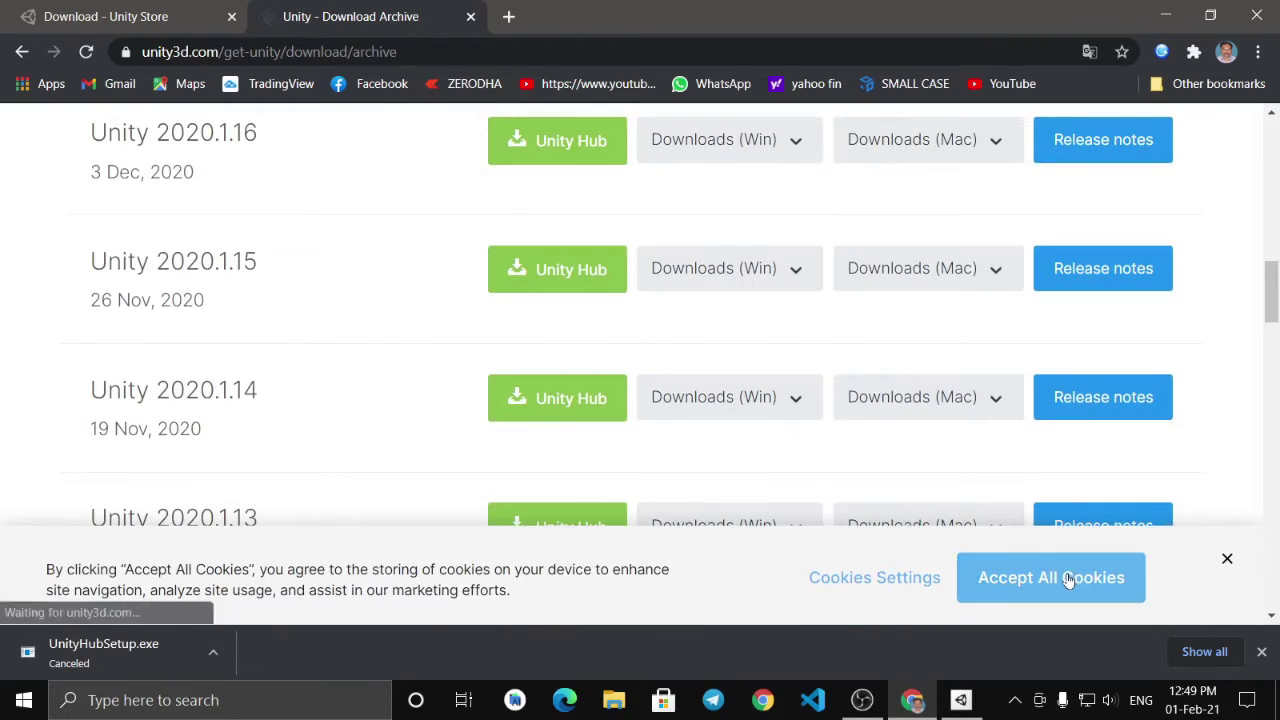
pyautogui.click(1050, 580)
pyautogui.scroll(-7, 355, 446)
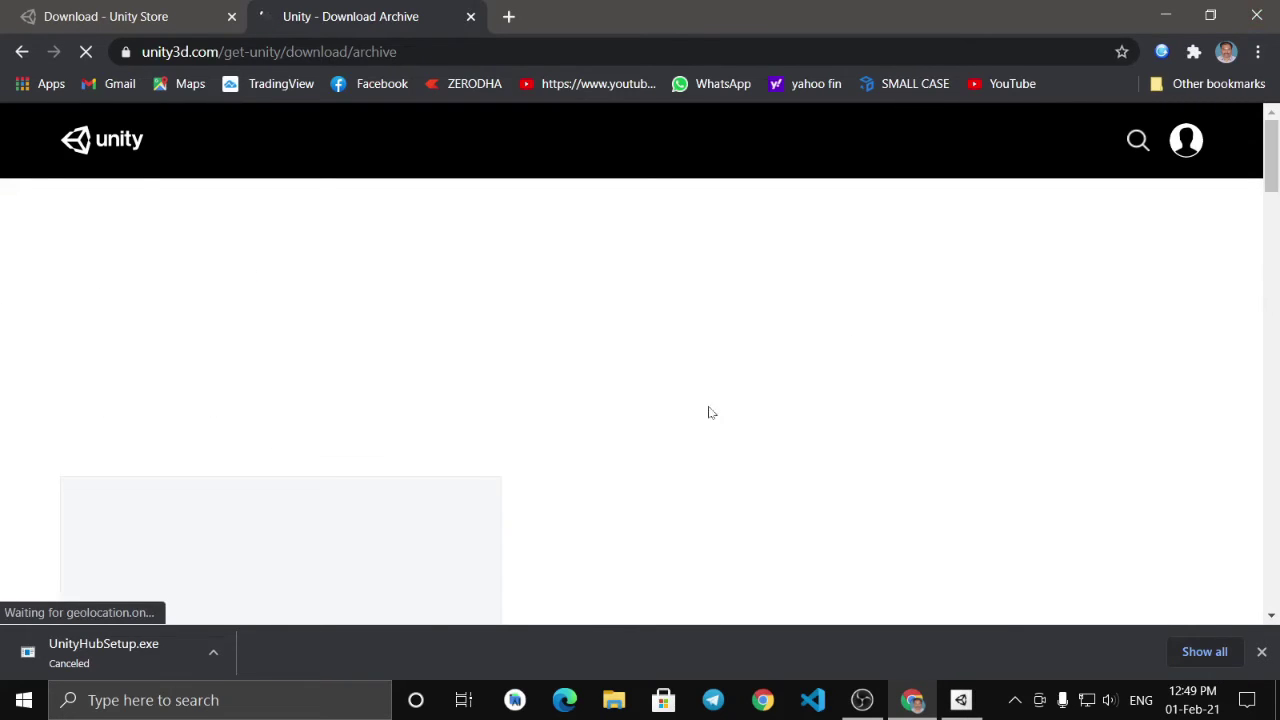
pyautogui.click(912, 700)
pyautogui.click(912, 700)
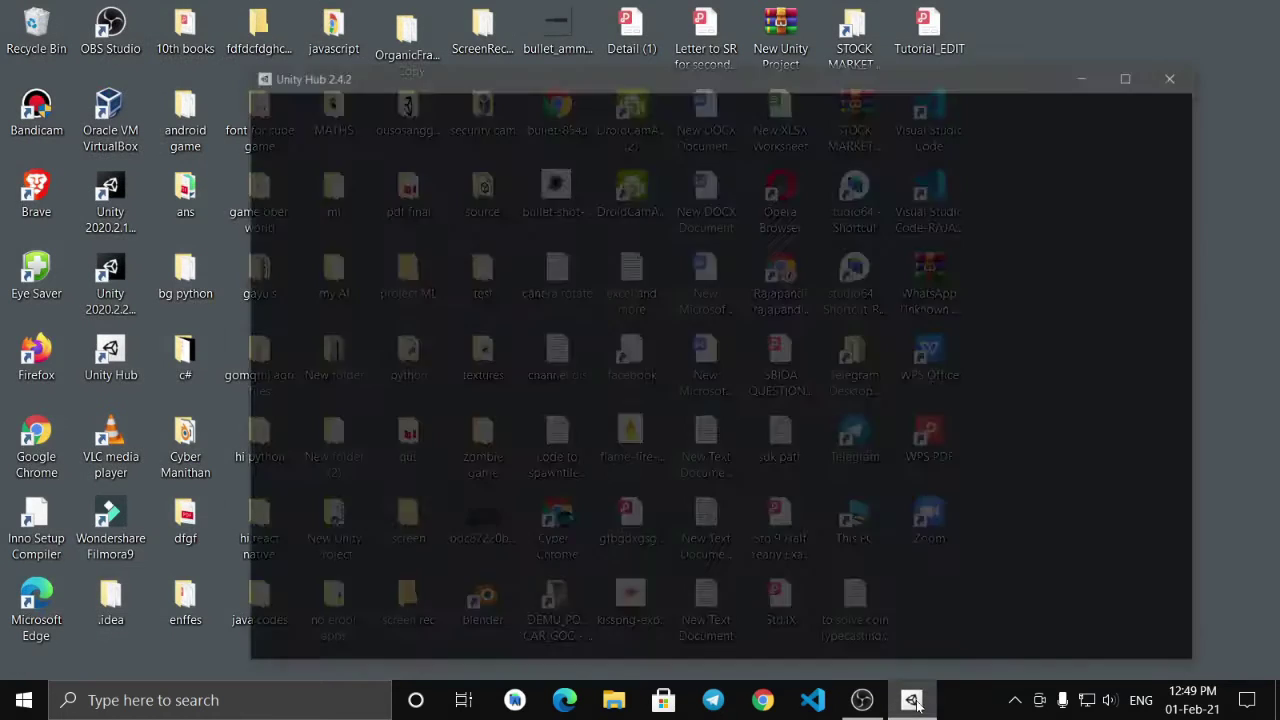
# Step: Show installed editors 2020.2.2f1 and 2020.2.1f1, cancel Locate, and start adding a version
pyautogui.moveTo(675, 36); pyautogui.dragTo(602, 72)
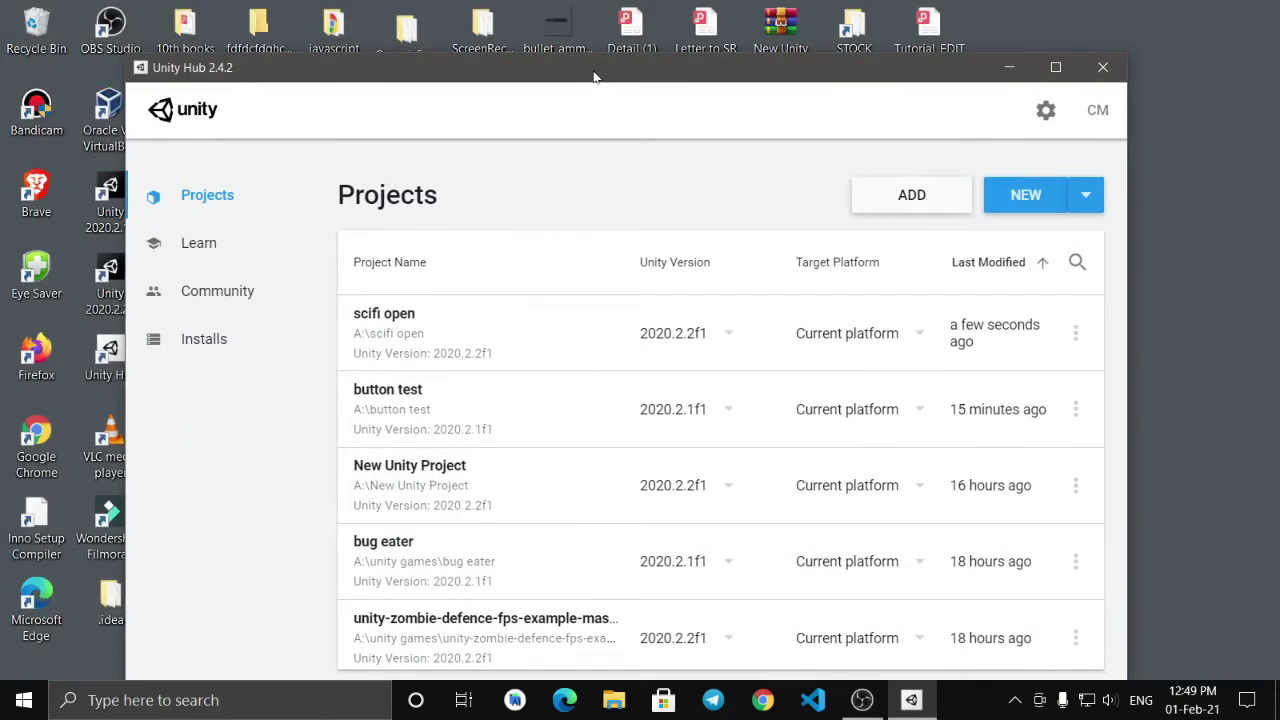
pyautogui.click(210, 346)
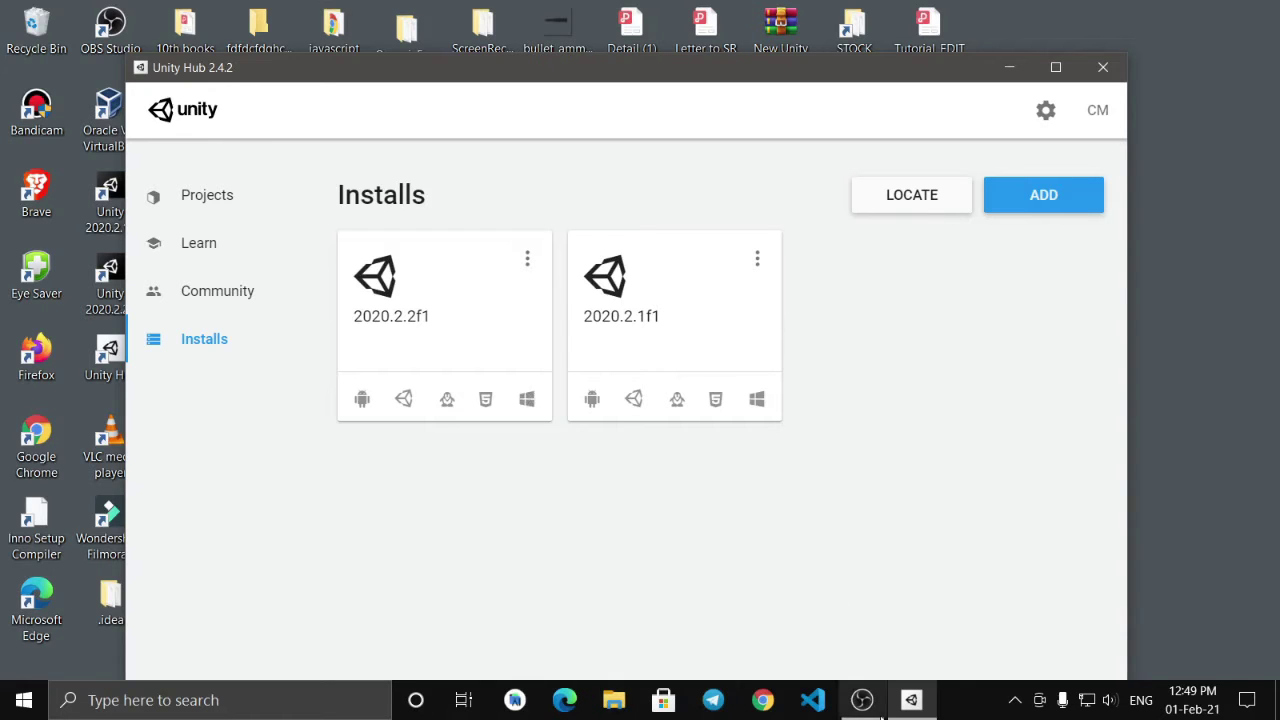
pyautogui.click(923, 194)
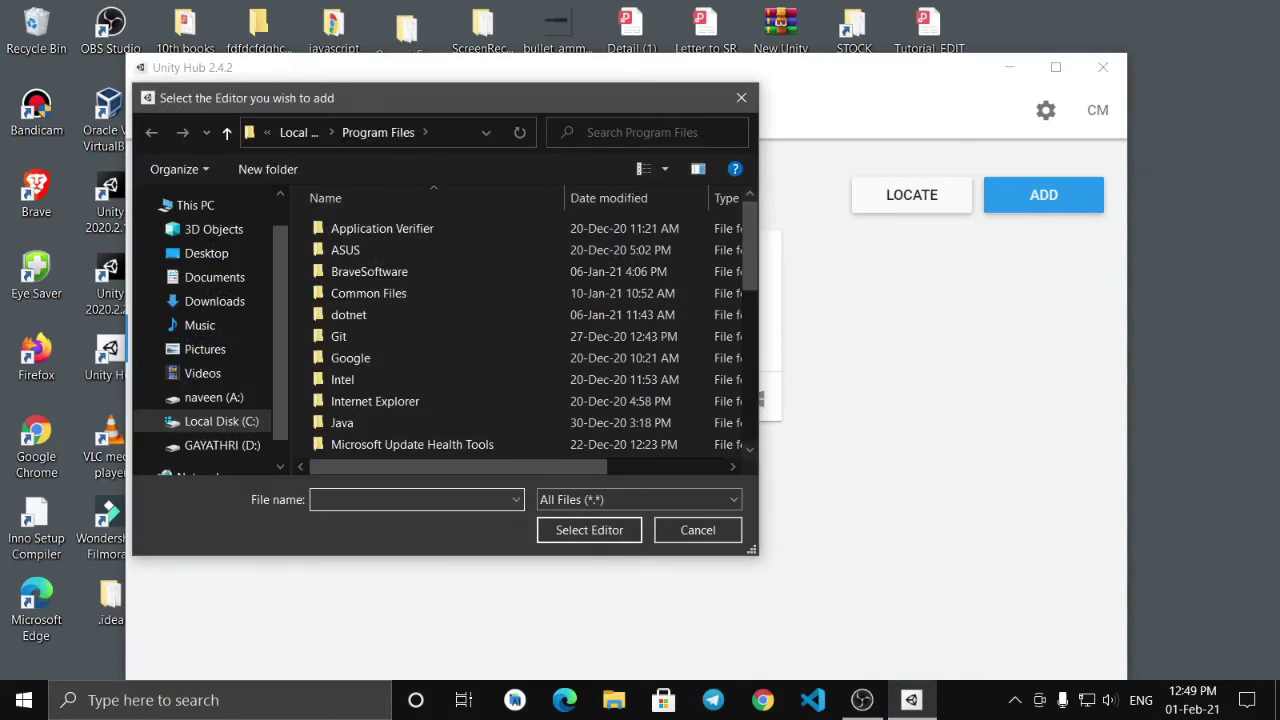
pyautogui.click(742, 104)
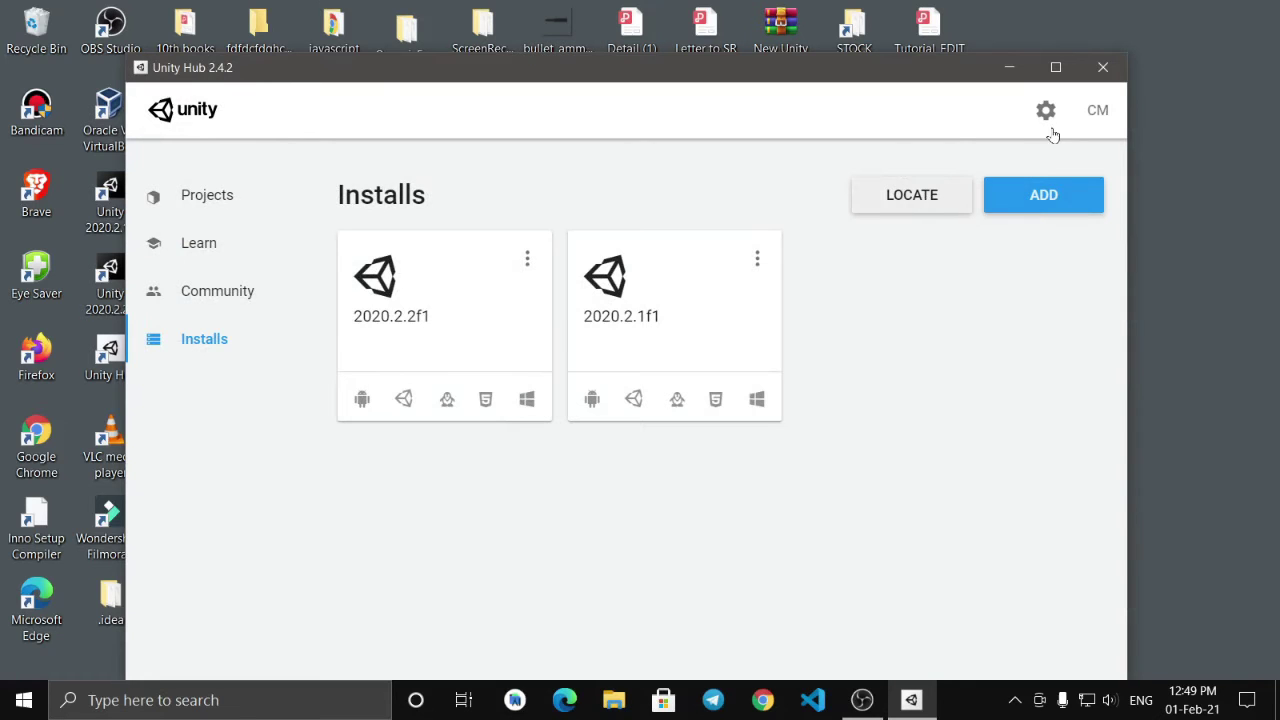
pyautogui.click(1039, 206)
pyautogui.scroll(-1, 391, 372)
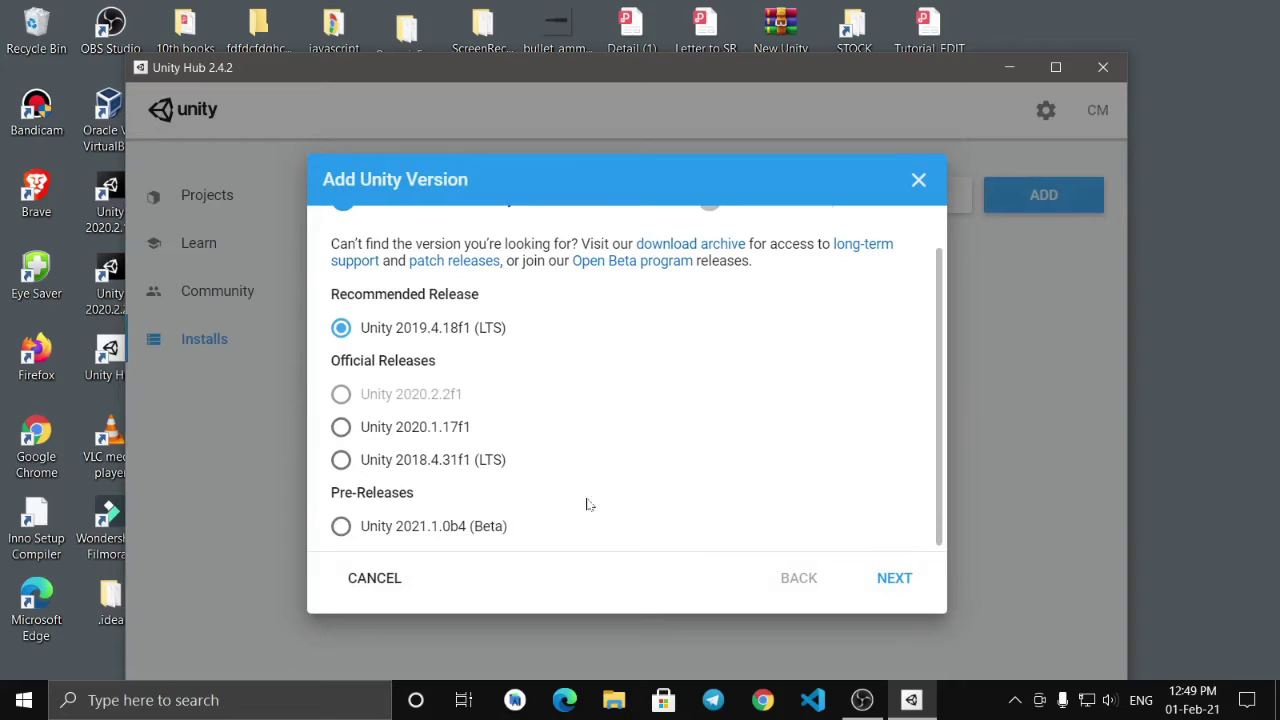
# Step: Move to 2019.4.18f1's modules and expand and collapse Android Build Support's sub-components
pyautogui.click(881, 589)
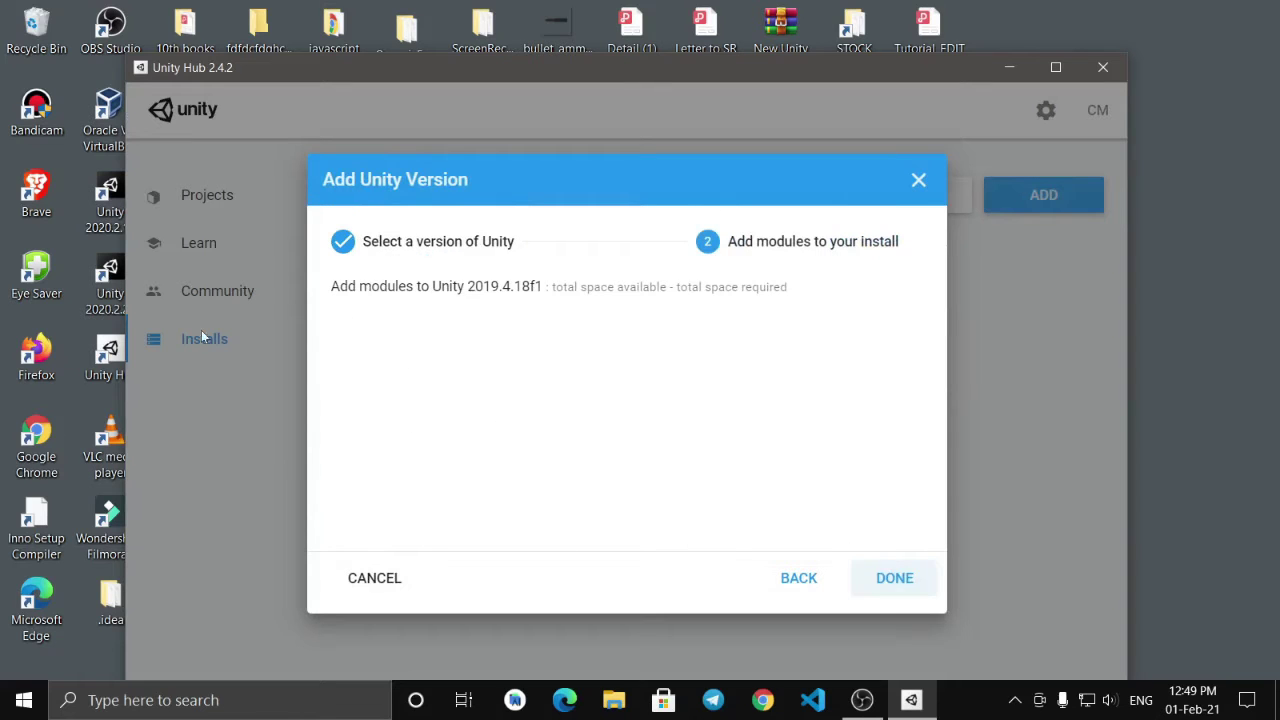
pyautogui.scroll(-1, 413, 358)
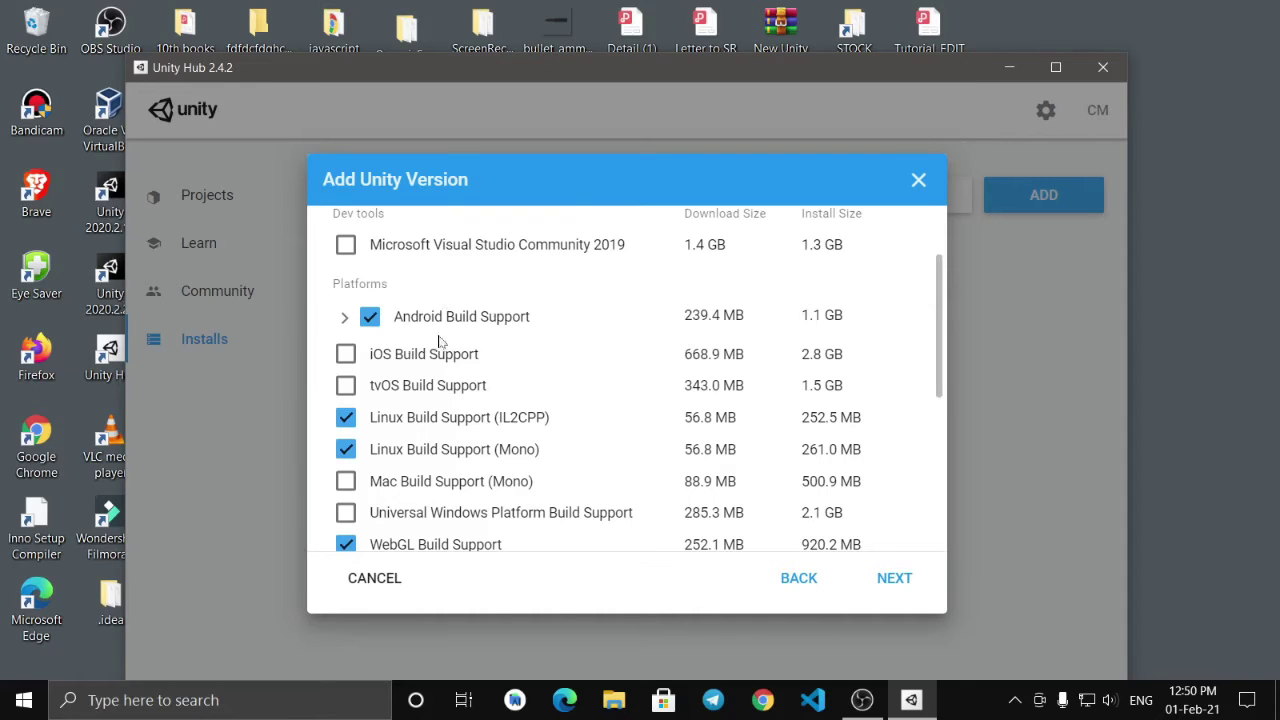
pyautogui.click(344, 318)
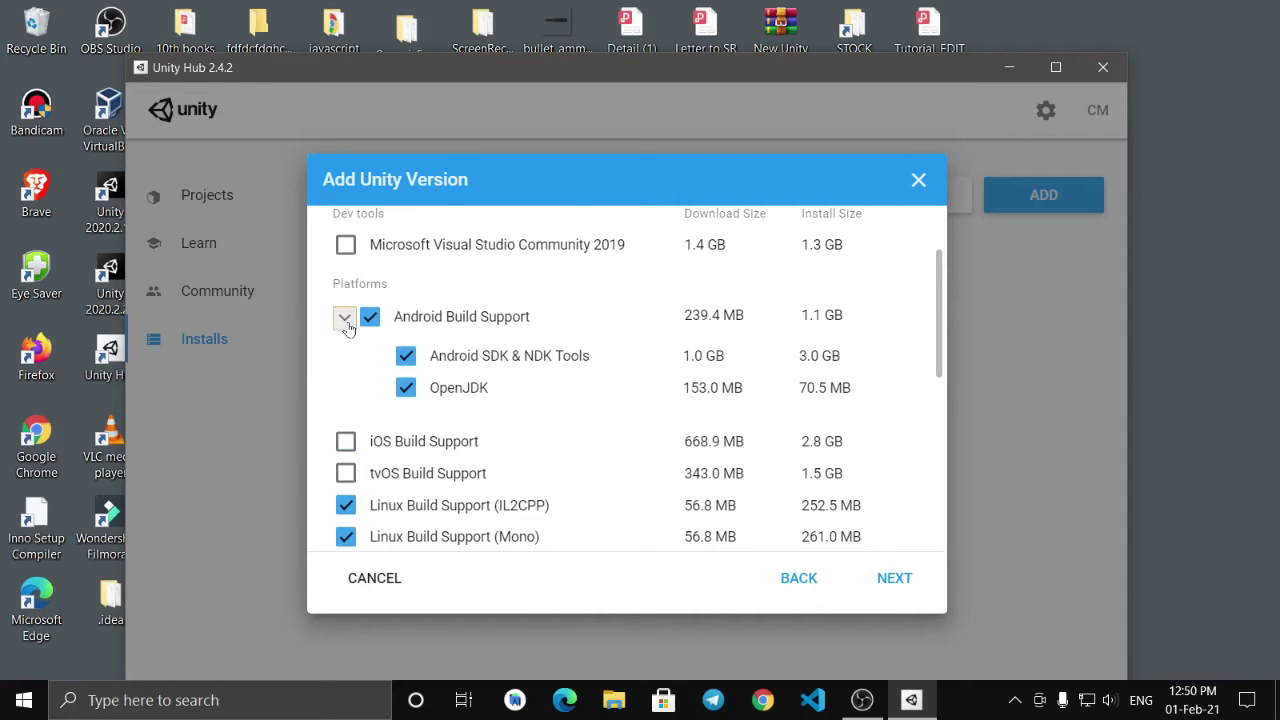
pyautogui.click(345, 320)
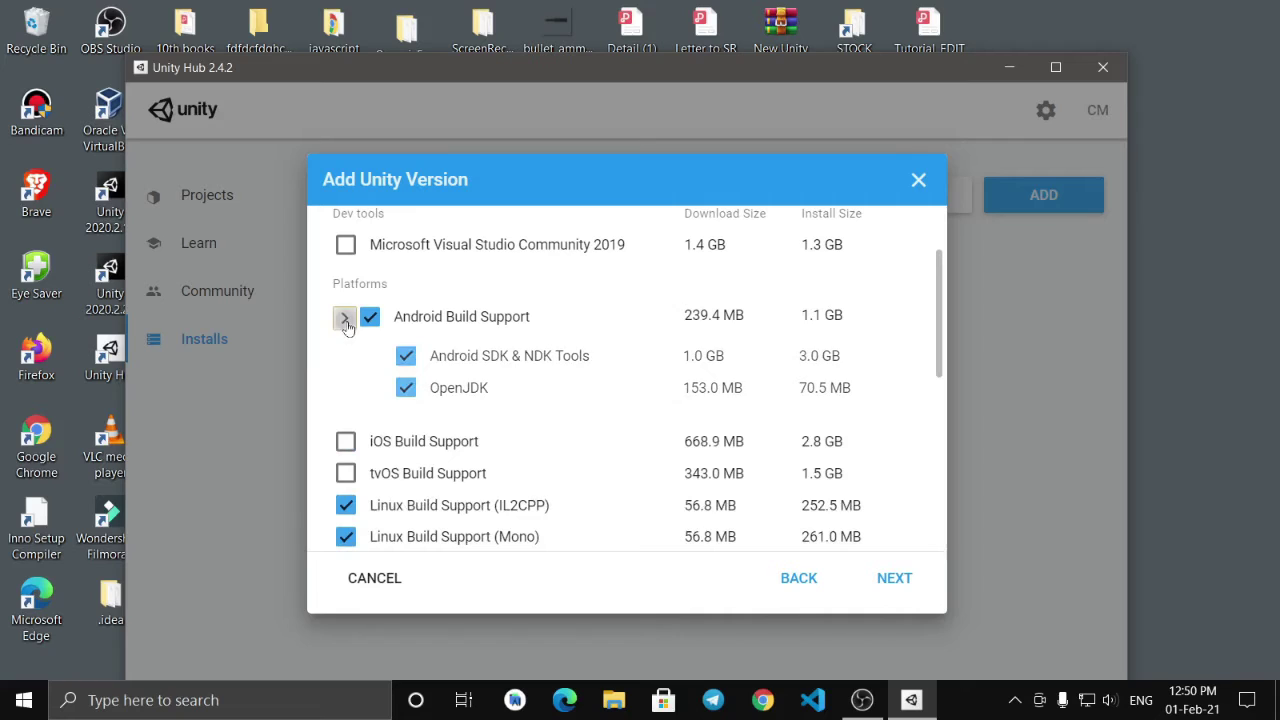
pyautogui.click(345, 320)
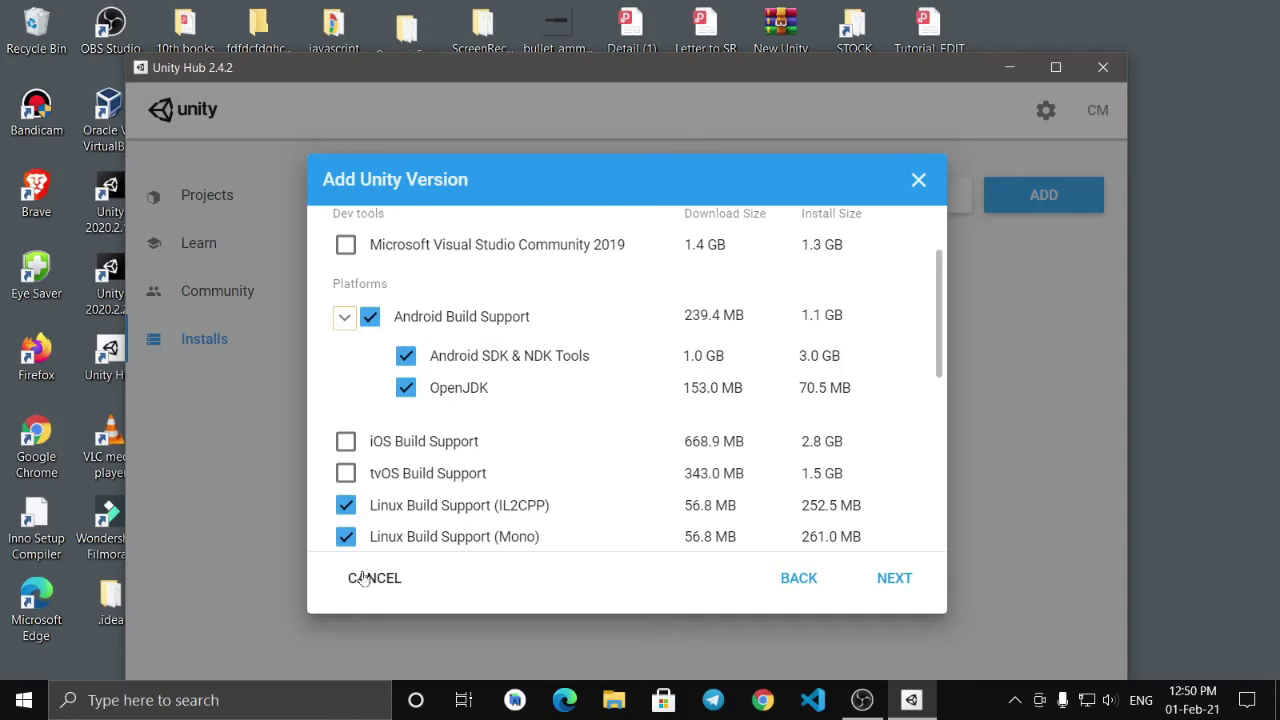
pyautogui.click(344, 317)
pyautogui.scroll(-1, 375, 330)
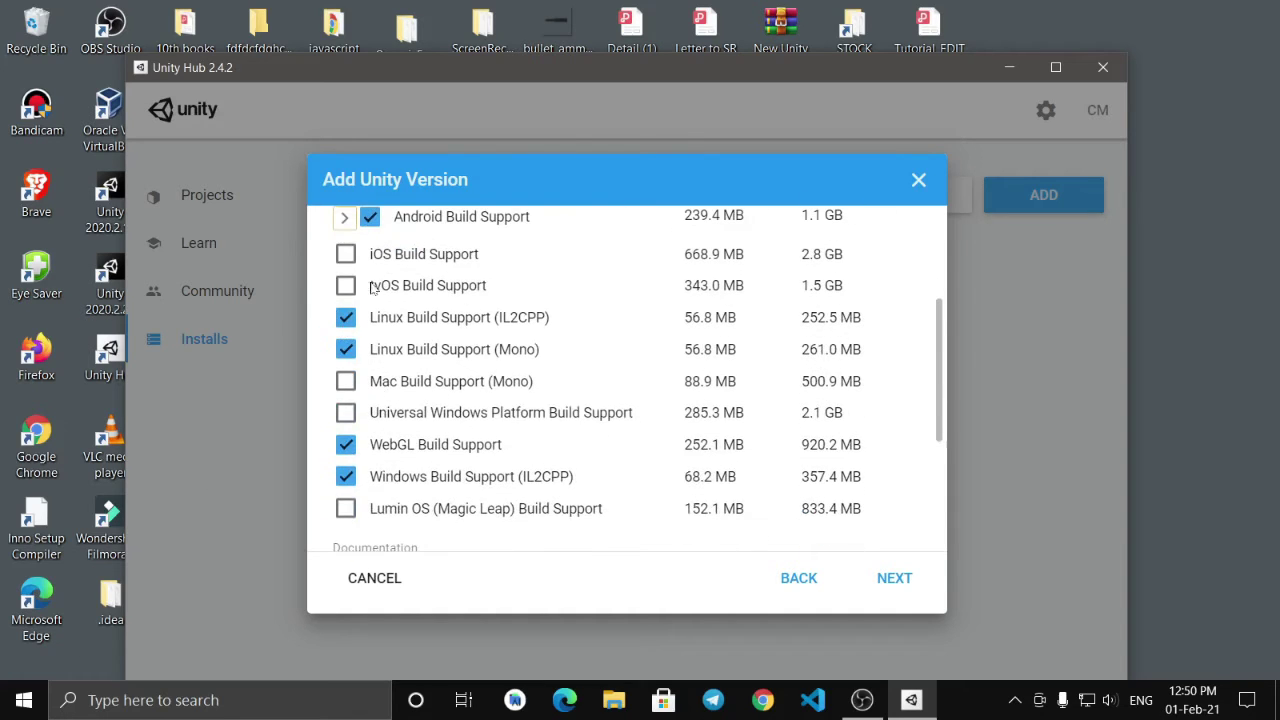
pyautogui.scroll(-2, 386, 410)
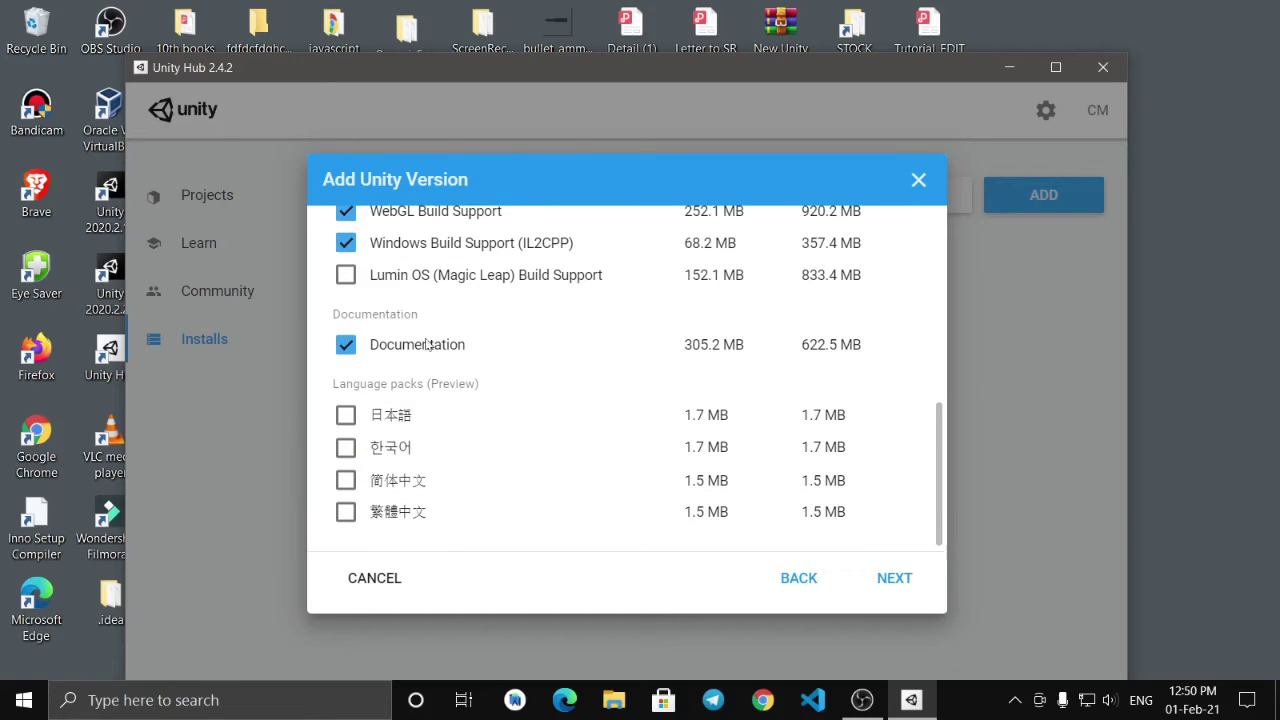
pyautogui.scroll(3, 378, 384)
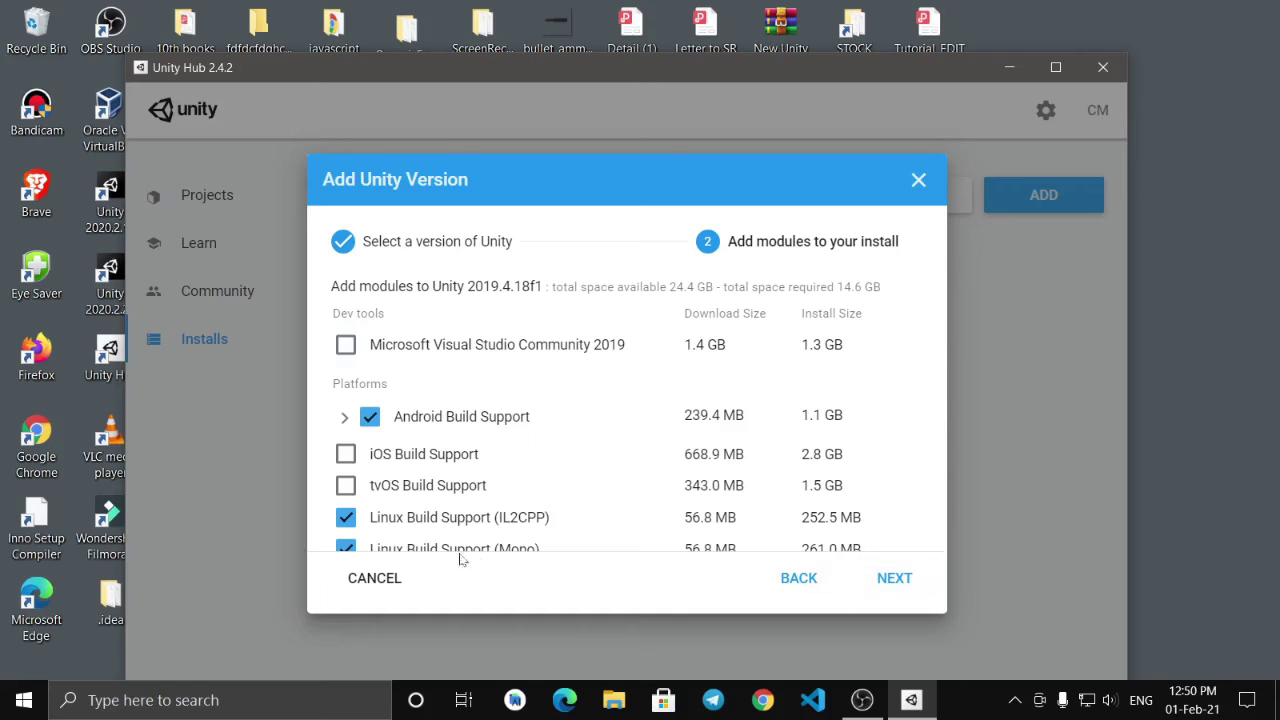
# Step: Continue to the Android SDK licence agreement, then cancel it and the Add Unity Version dialog
pyautogui.click(806, 580)
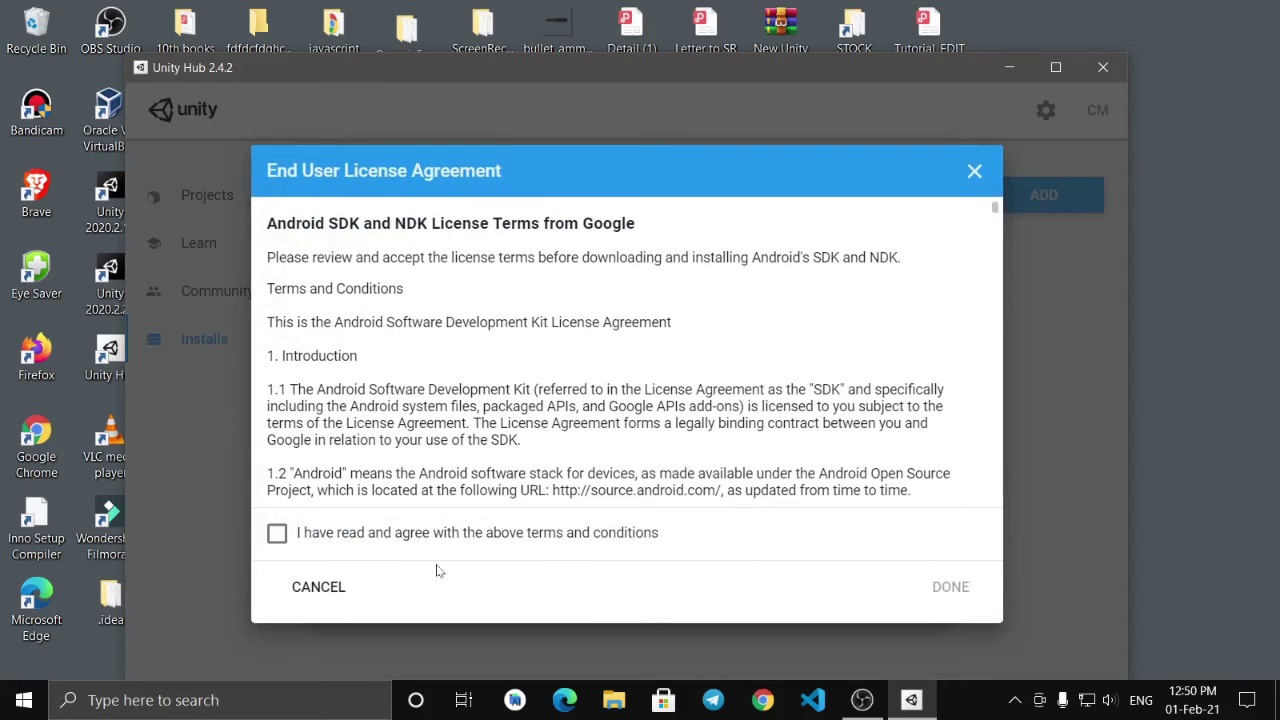
pyautogui.click(974, 172)
pyautogui.click(913, 176)
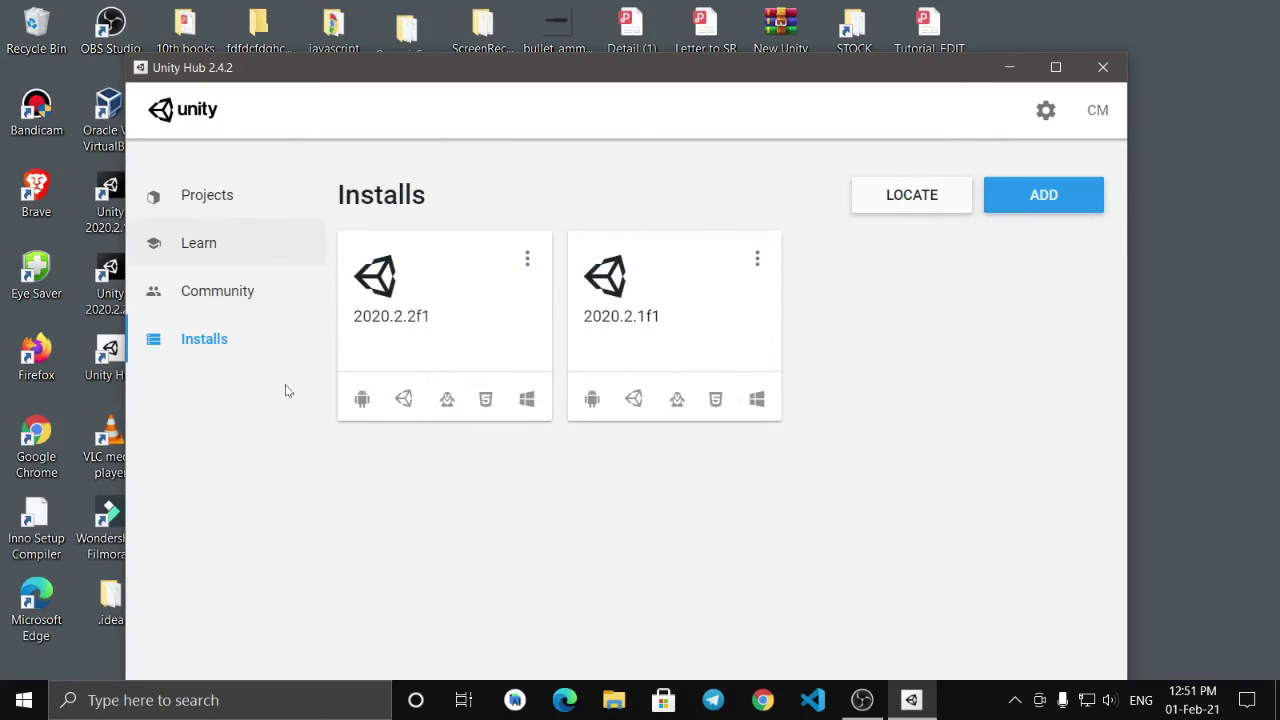
# Step: Browse the Community page and the Learn page's Tutorials tab, then return to Projects
pyautogui.click(757, 262)
pyautogui.click(883, 298)
pyautogui.click(188, 290)
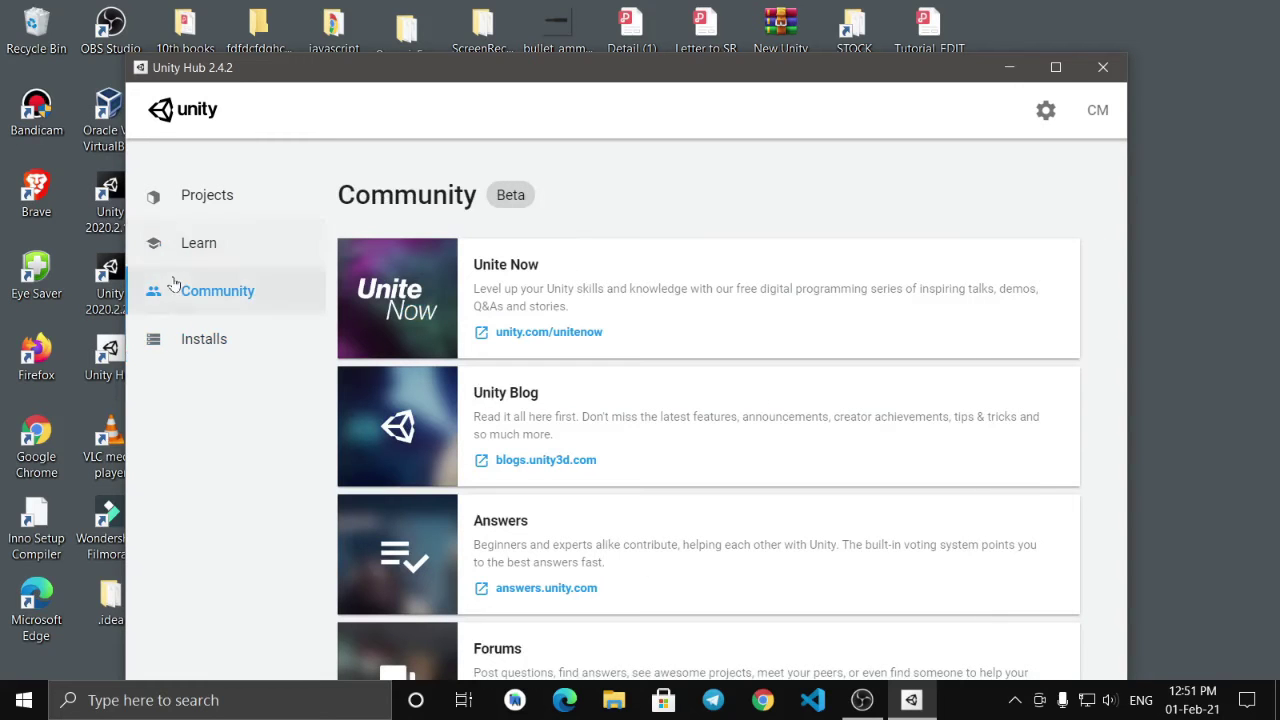
pyautogui.click(196, 242)
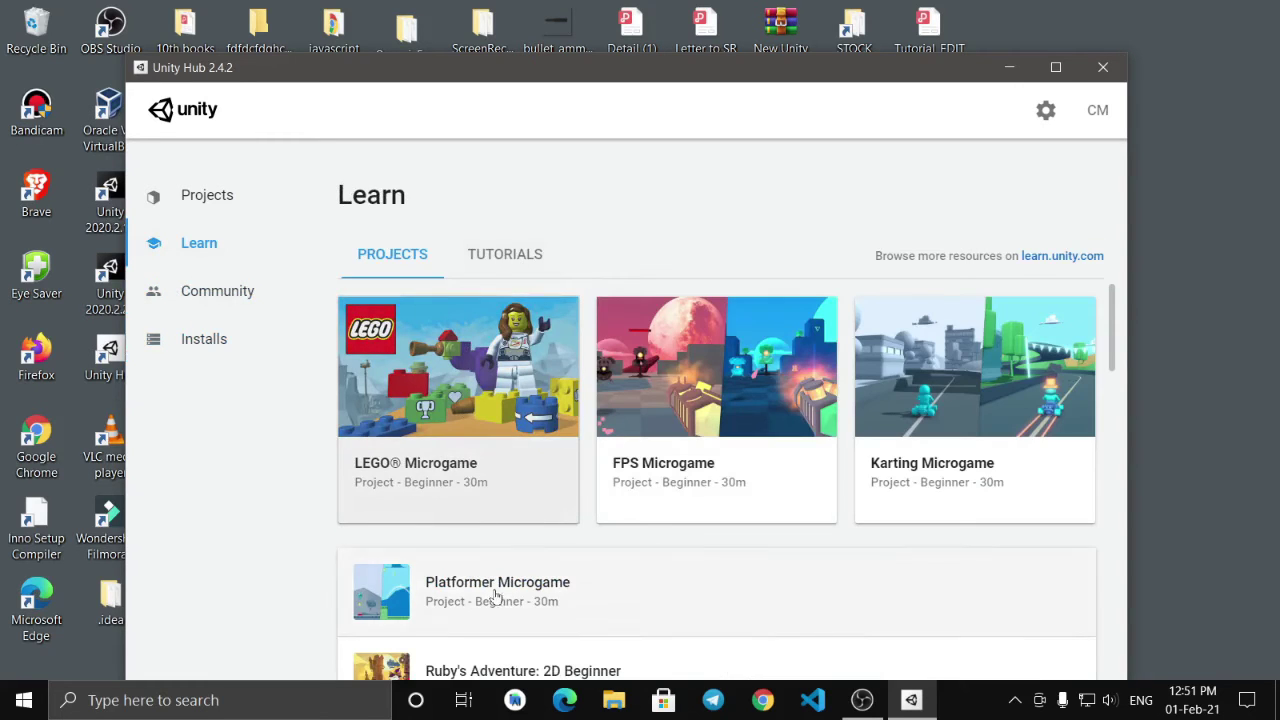
pyautogui.scroll(-4, 574, 531)
pyautogui.click(476, 263)
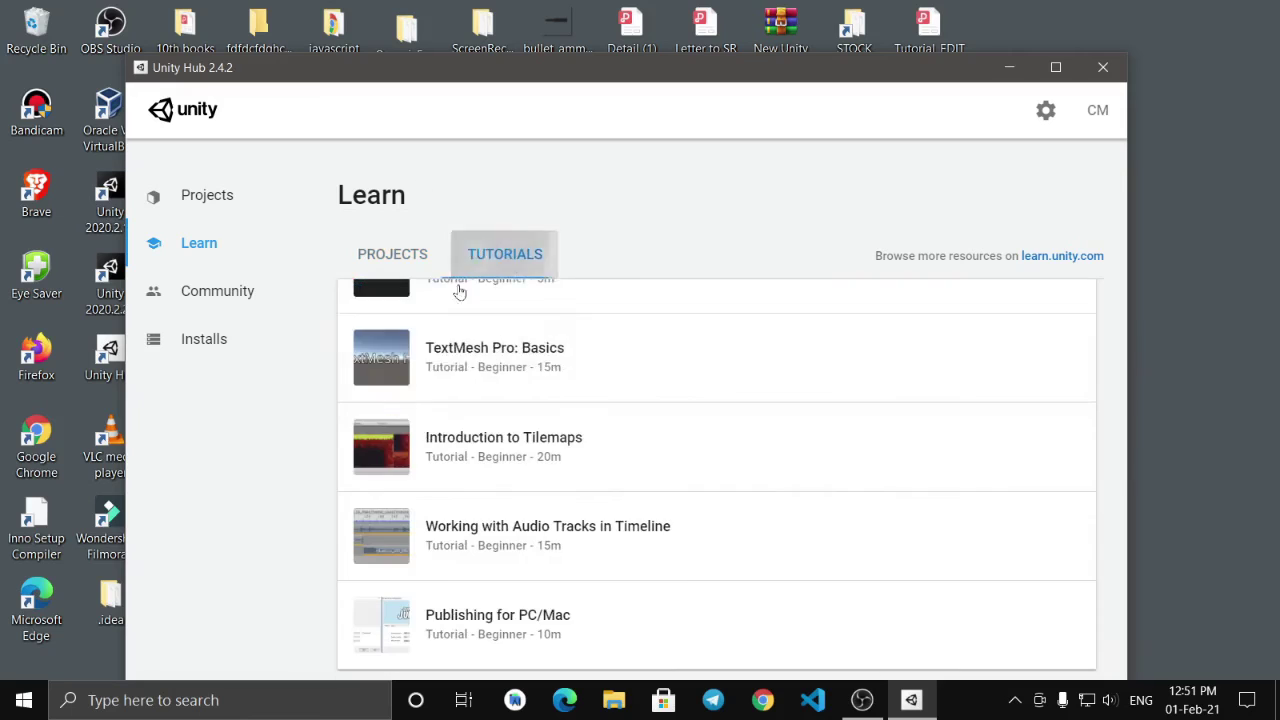
pyautogui.scroll(4, 426, 417)
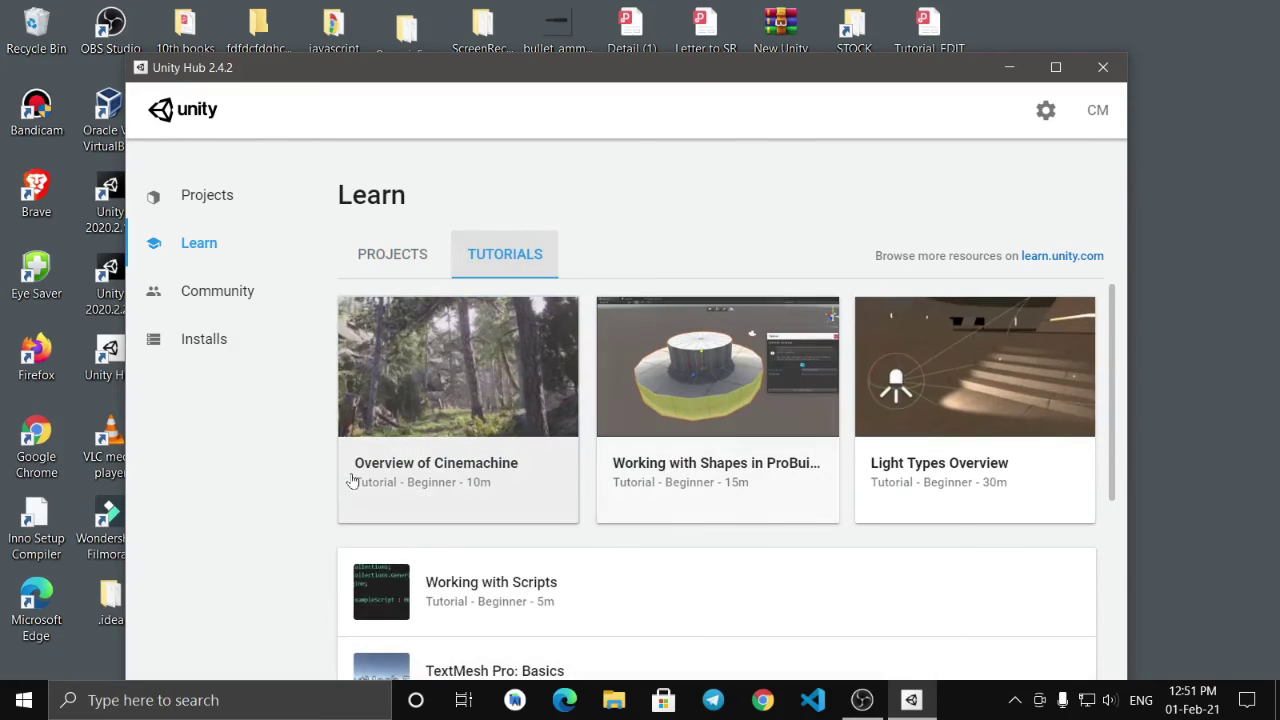
pyautogui.click(186, 204)
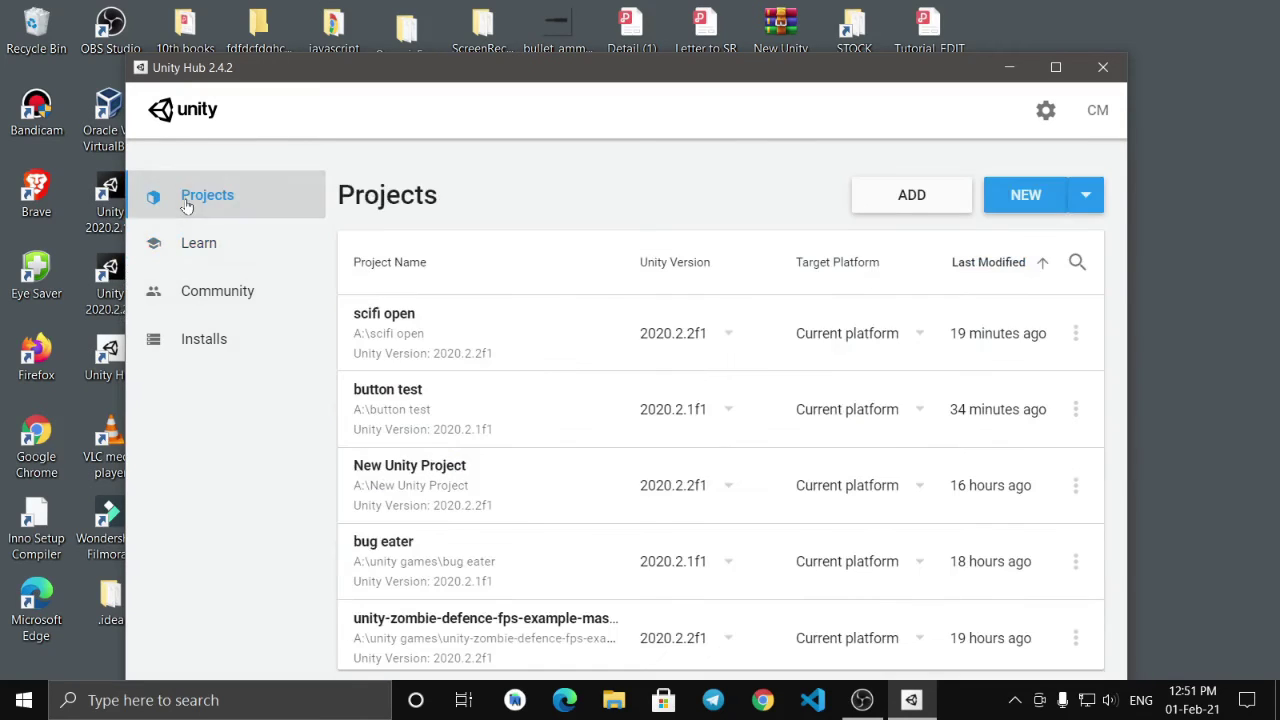
pyautogui.click(1045, 112)
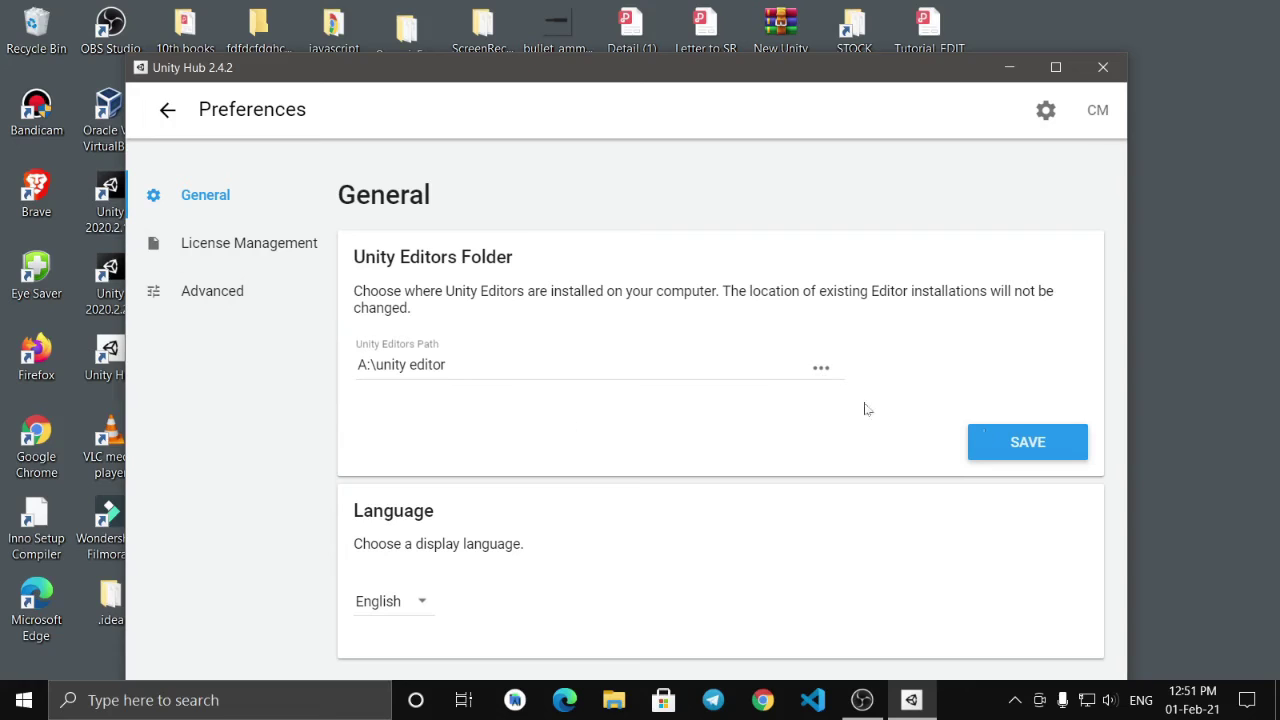
pyautogui.click(204, 250)
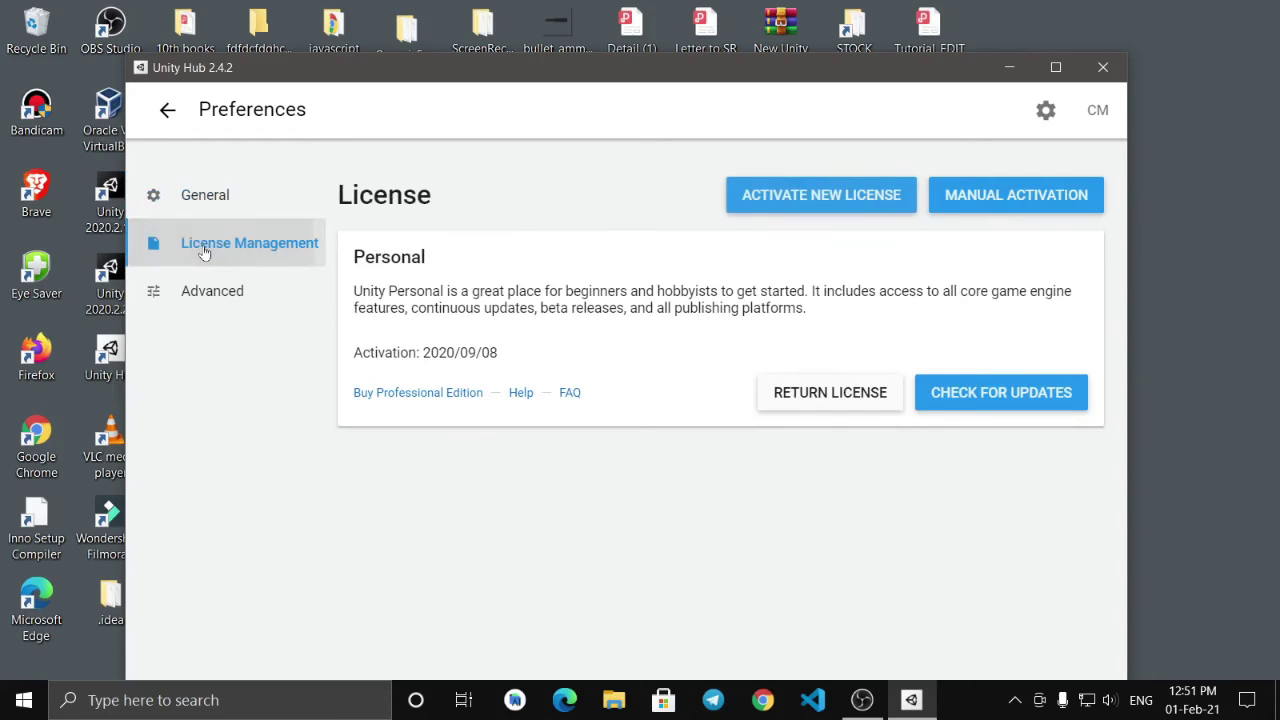
pyautogui.click(960, 395)
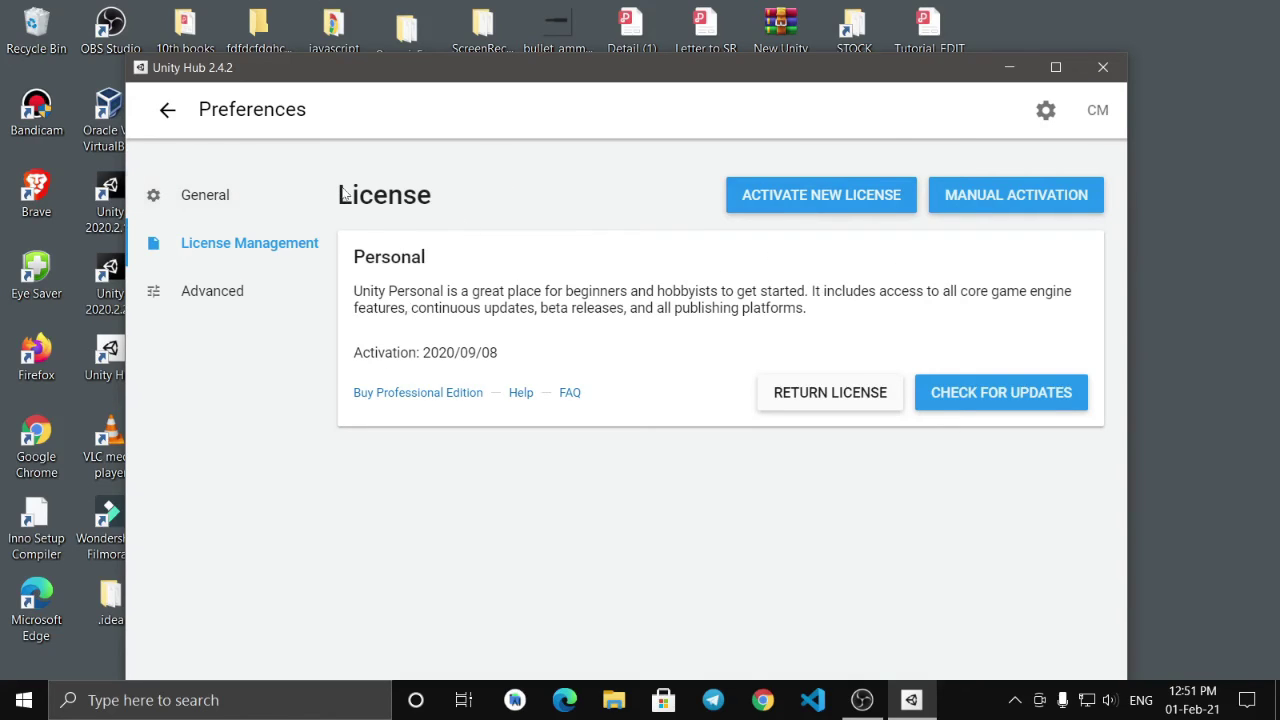
pyautogui.click(167, 110)
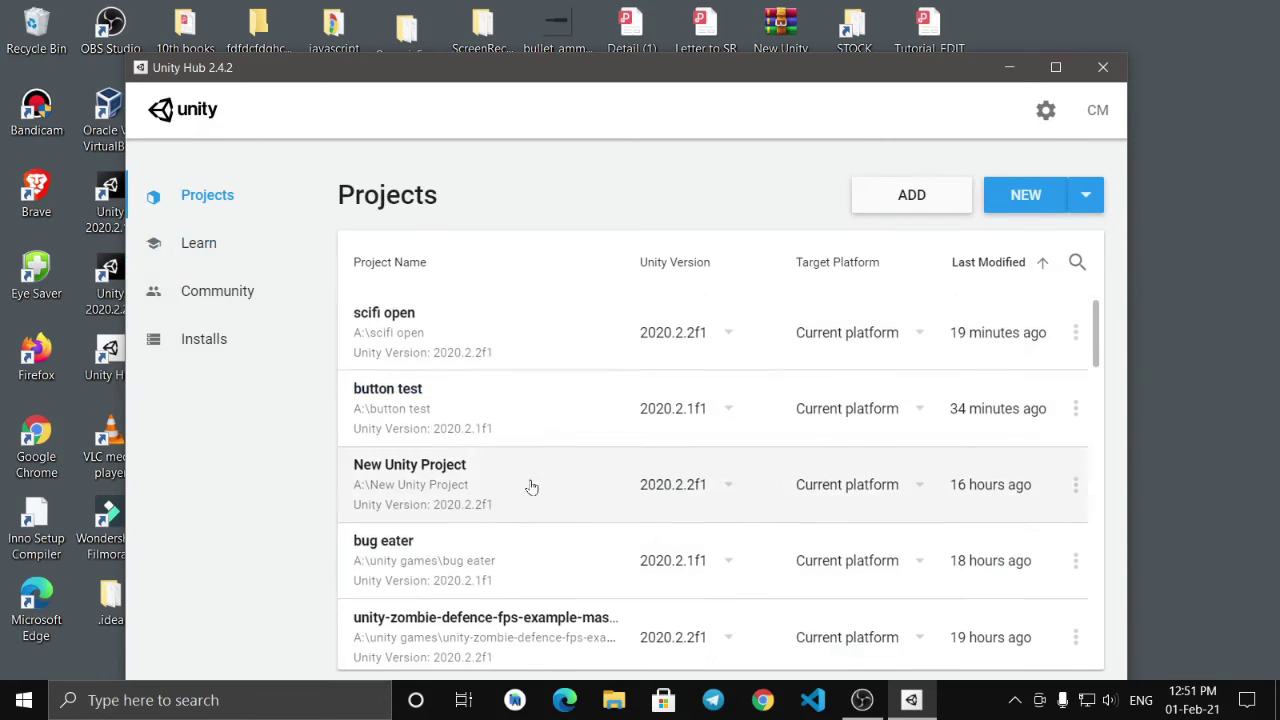
# Step: Start a new Unity 2020.2.1f1 project, showing the 3D template and New Unity Project (1)
pyautogui.scroll(-15, 531, 487)
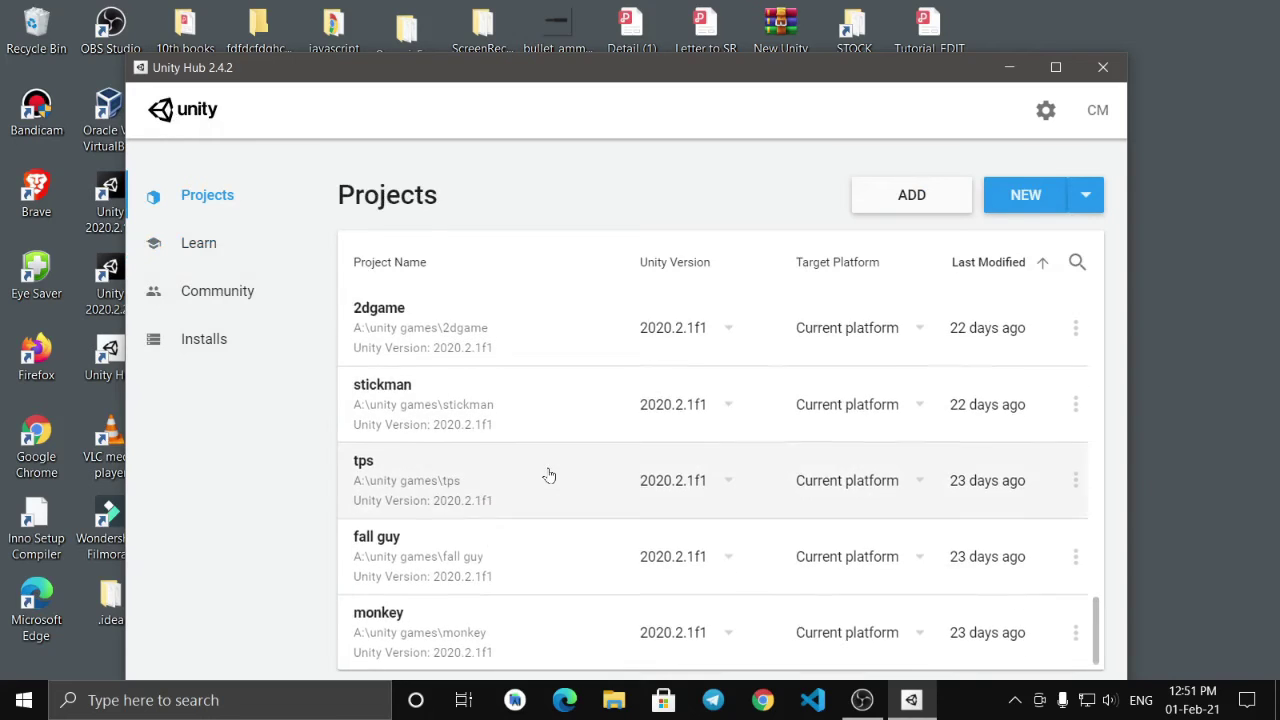
pyautogui.scroll(15, 549, 475)
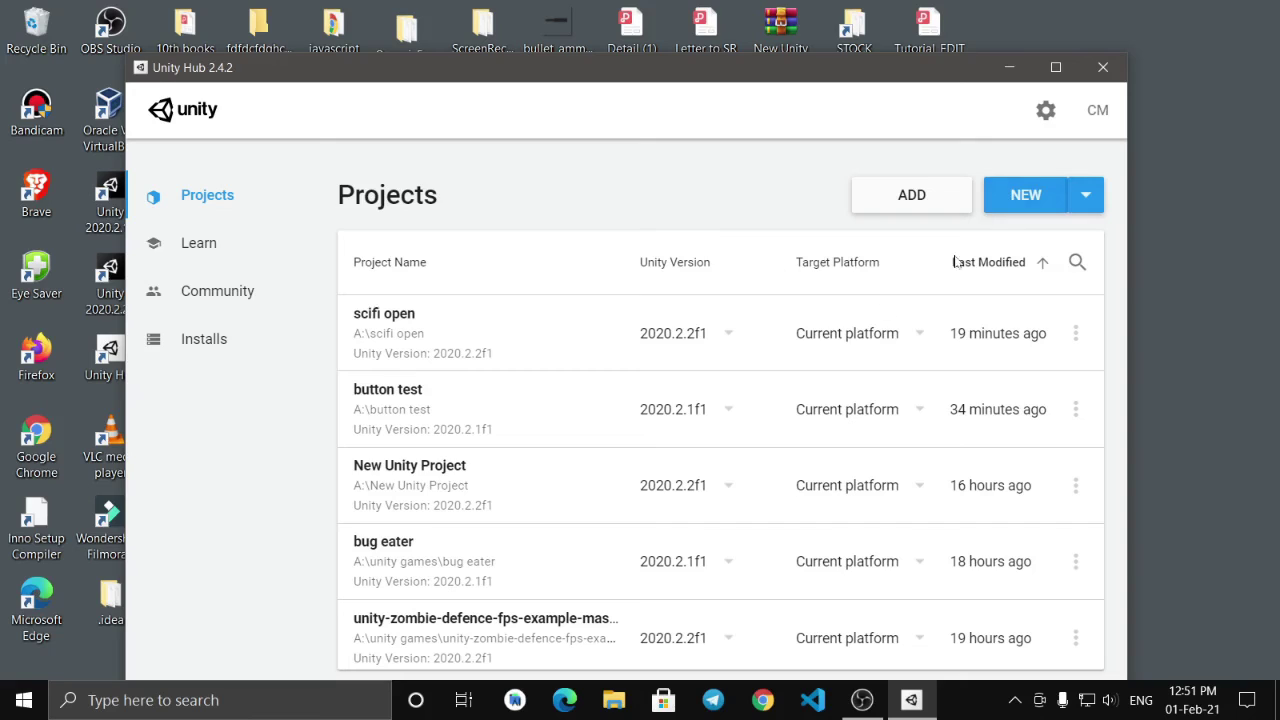
pyautogui.click(1014, 199)
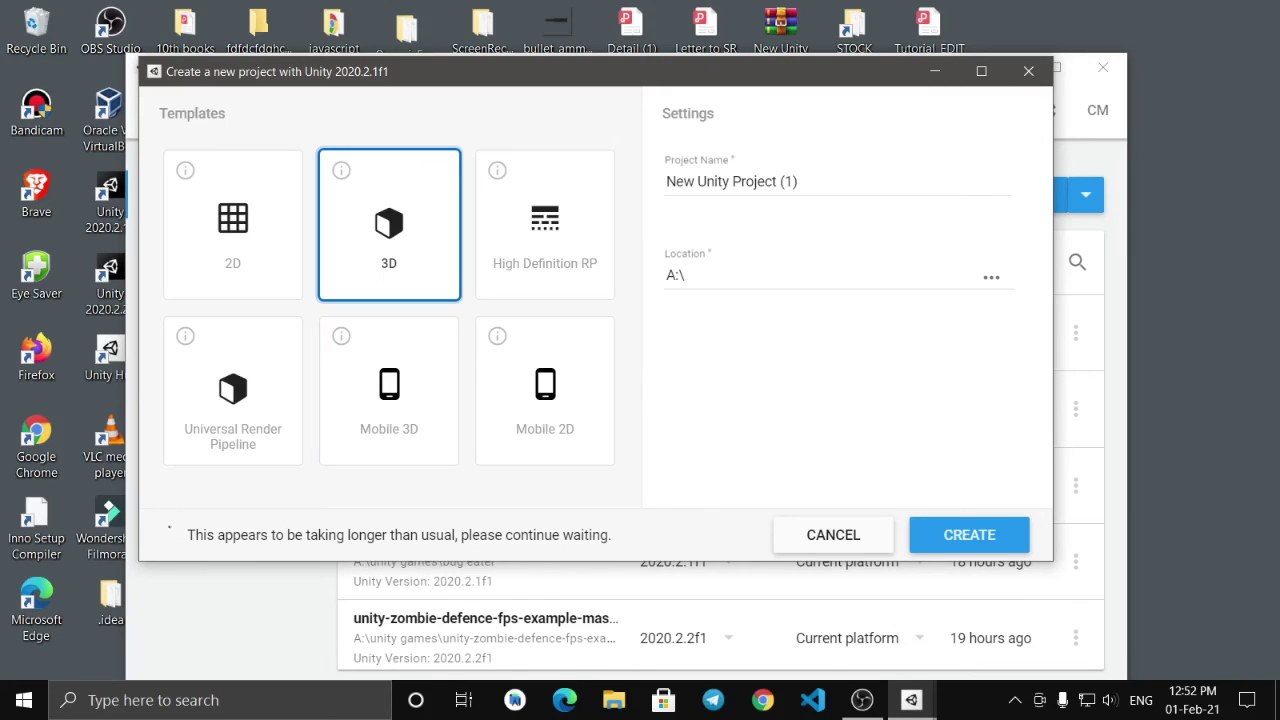
# Step: Replace the default project name with 'Tutorial', keeping the A:\ location
pyautogui.moveTo(845, 182); pyautogui.dragTo(665, 161)
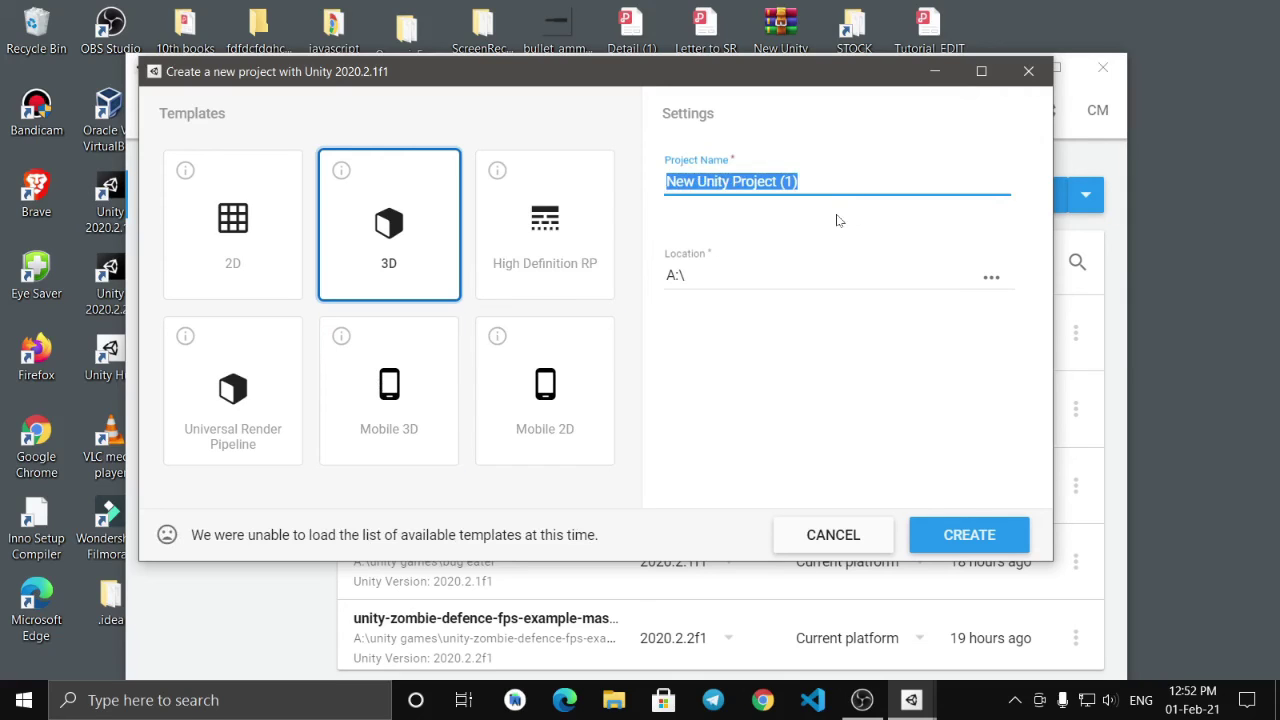
pyautogui.write('jgjh')
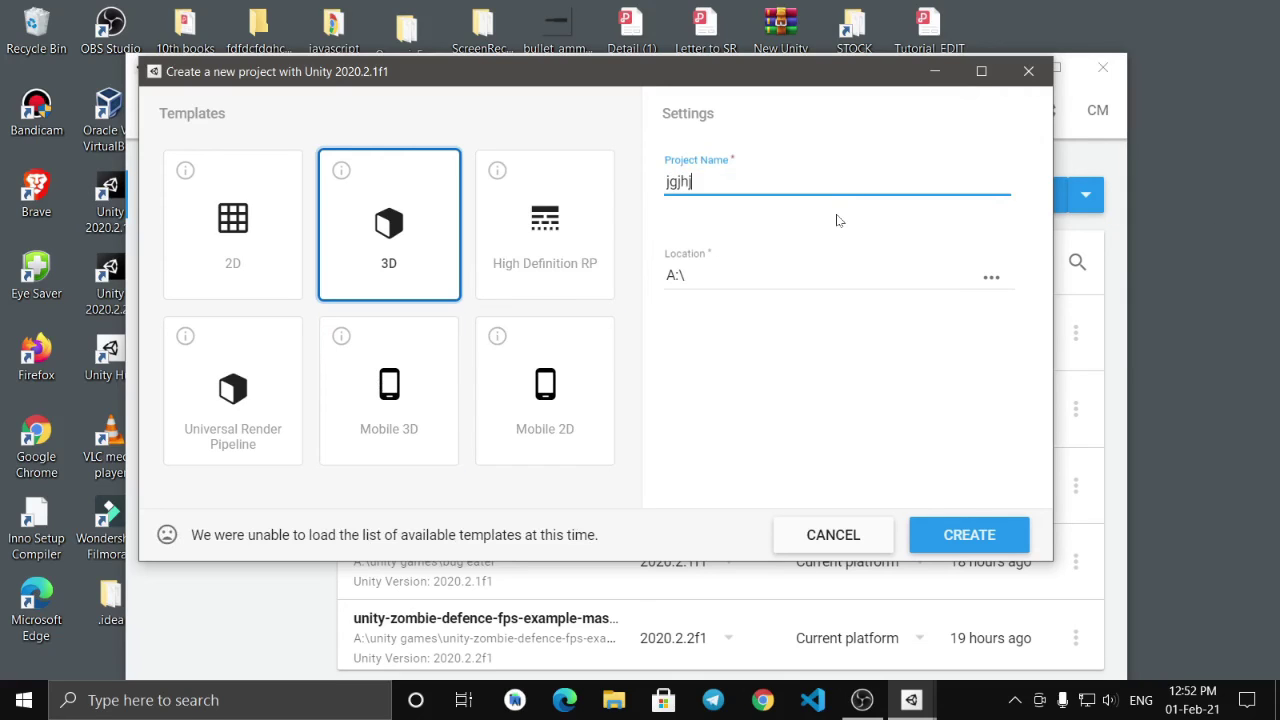
pyautogui.press('BackSpace')
pyautogui.press('BackSpace')
pyautogui.press('BackSpace')
pyautogui.press('BackSpace')
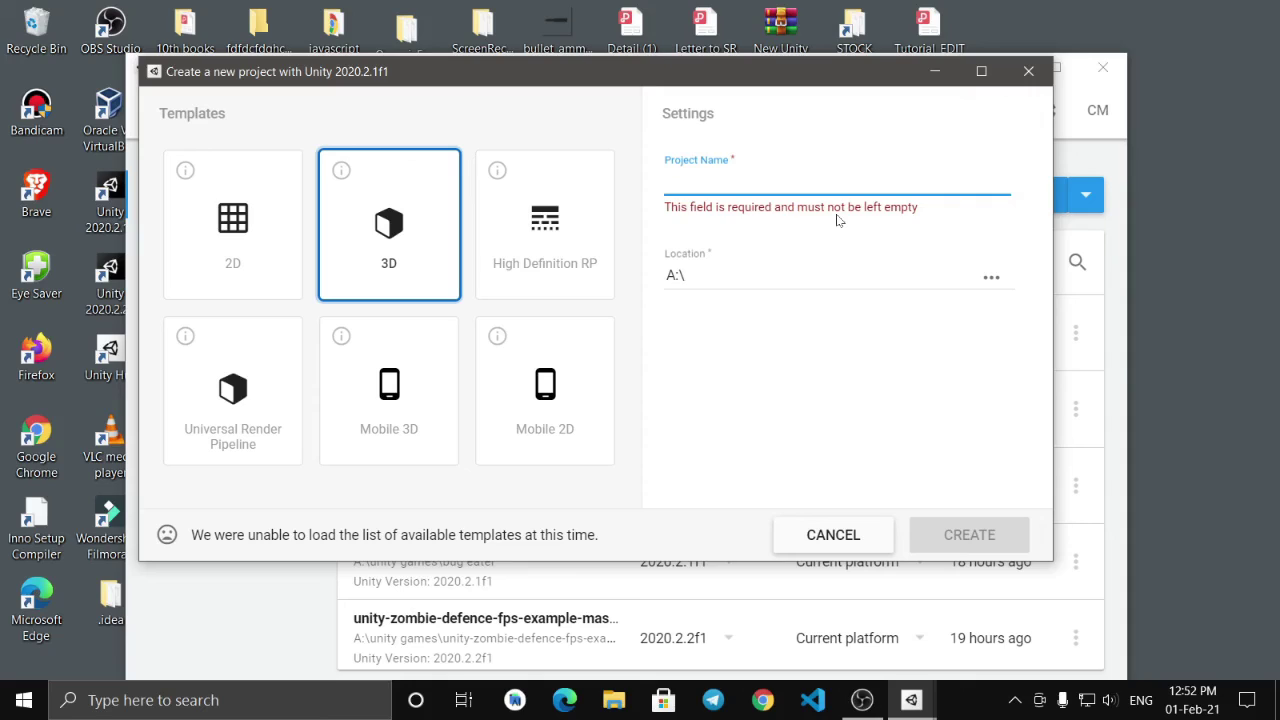
pyautogui.write('Tutorial')
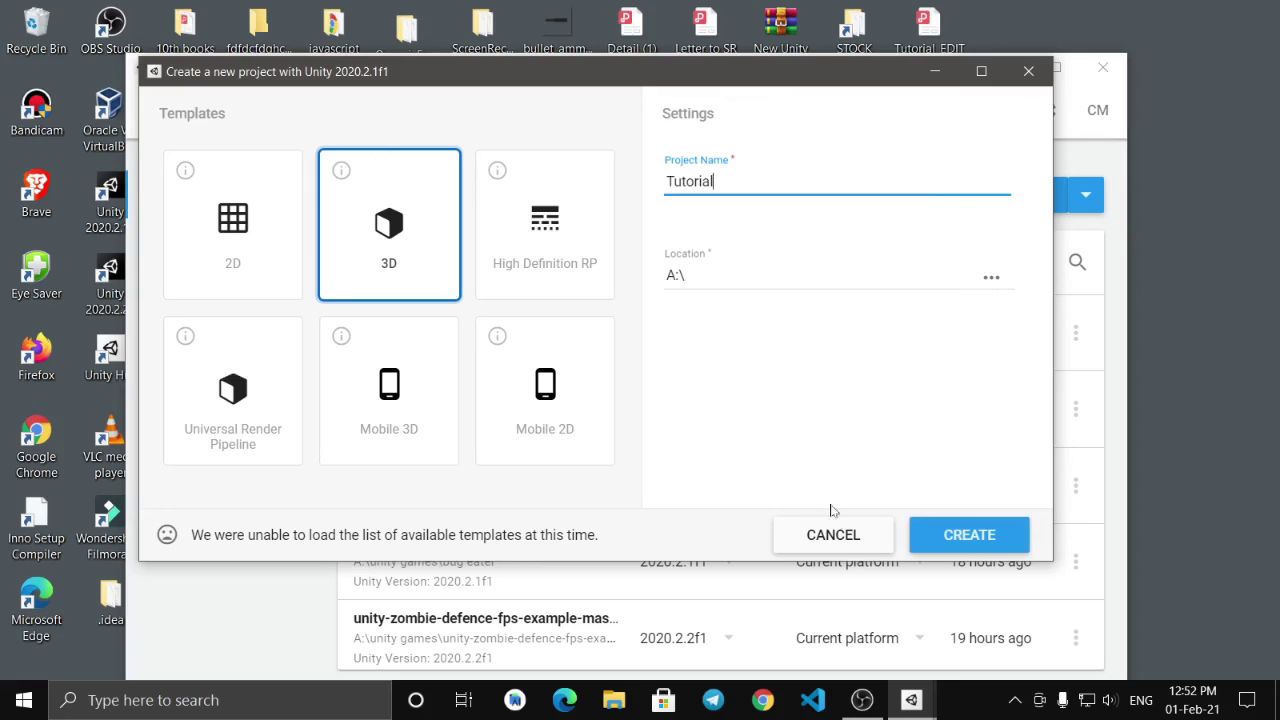
pyautogui.click(862, 700)
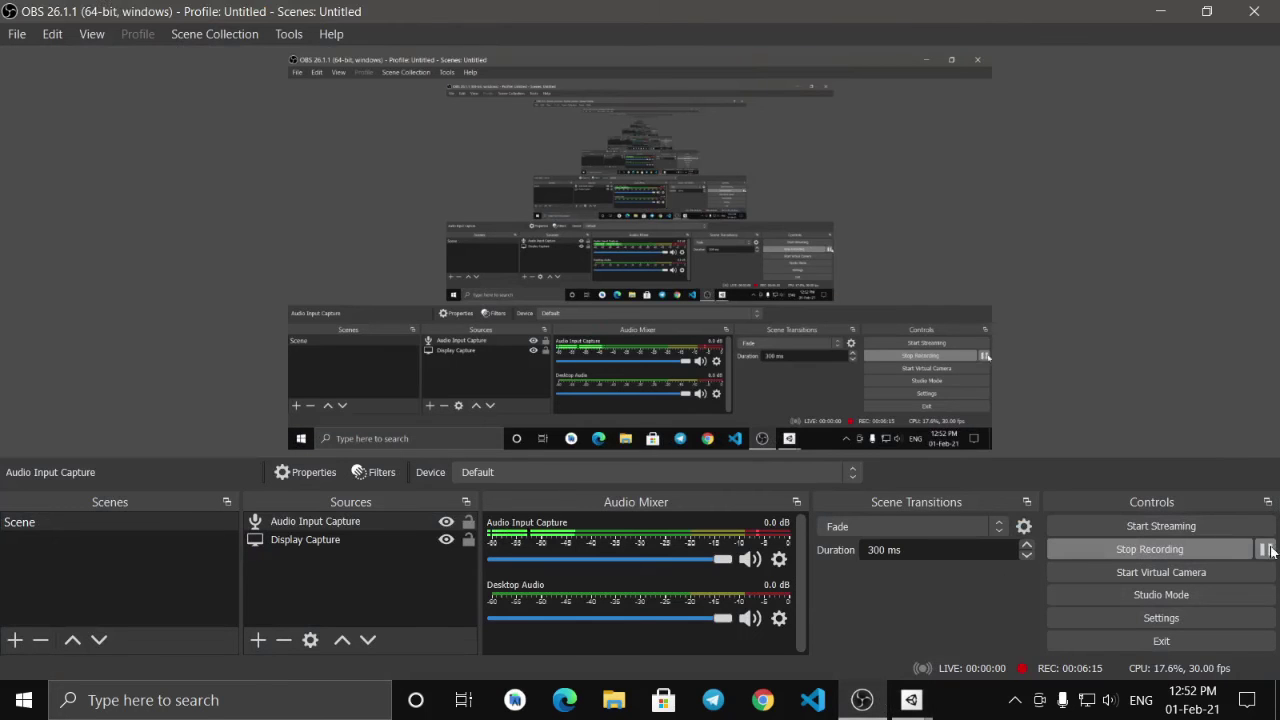
# Step: Minimize OBS Studio and create the Tutorial 3D project from the new-project dialog
pyautogui.click(1155, 12)
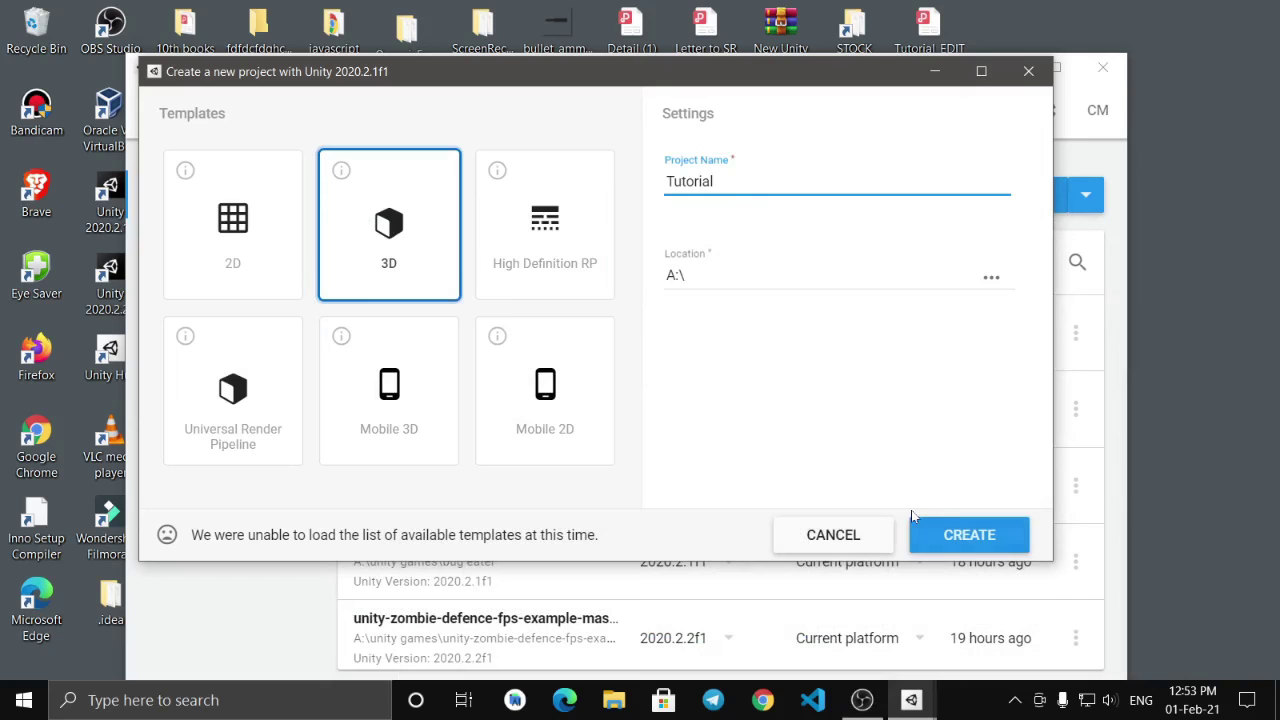
pyautogui.click(943, 535)
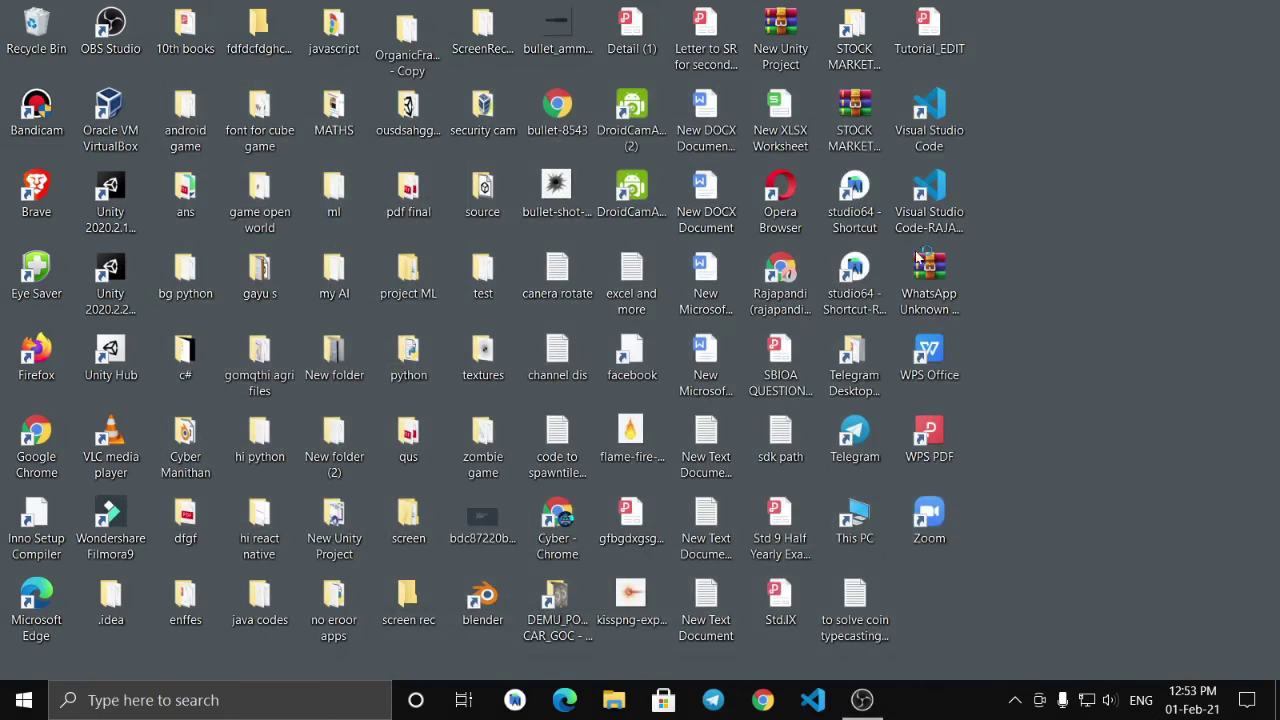